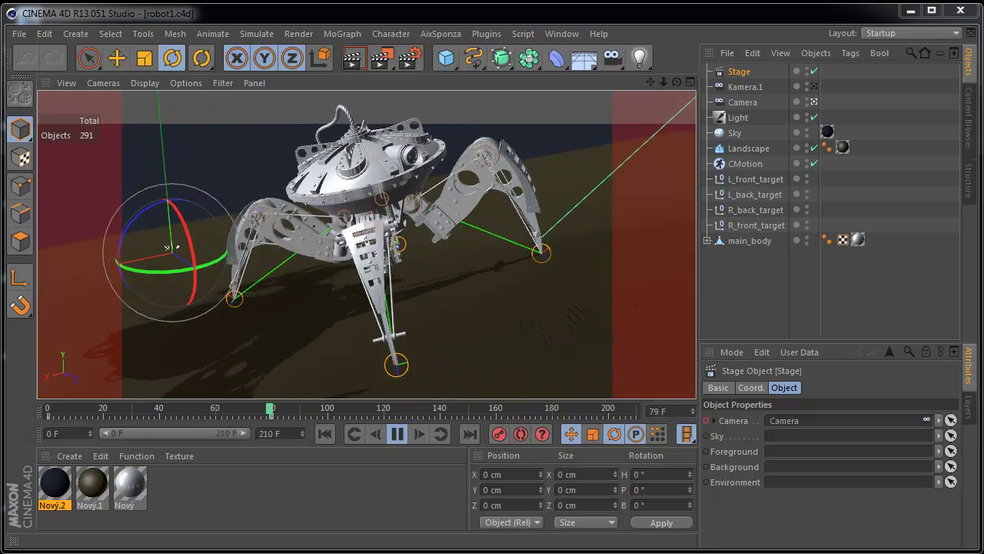
Stop the animation playback and switch to the open robot_final_info.c4d scene.
{"action": "left_click", "coordinate": [414, 440]}
{"action": "left_click", "coordinate": [562, 34]}
{"action": "left_click", "coordinate": [602, 356]}
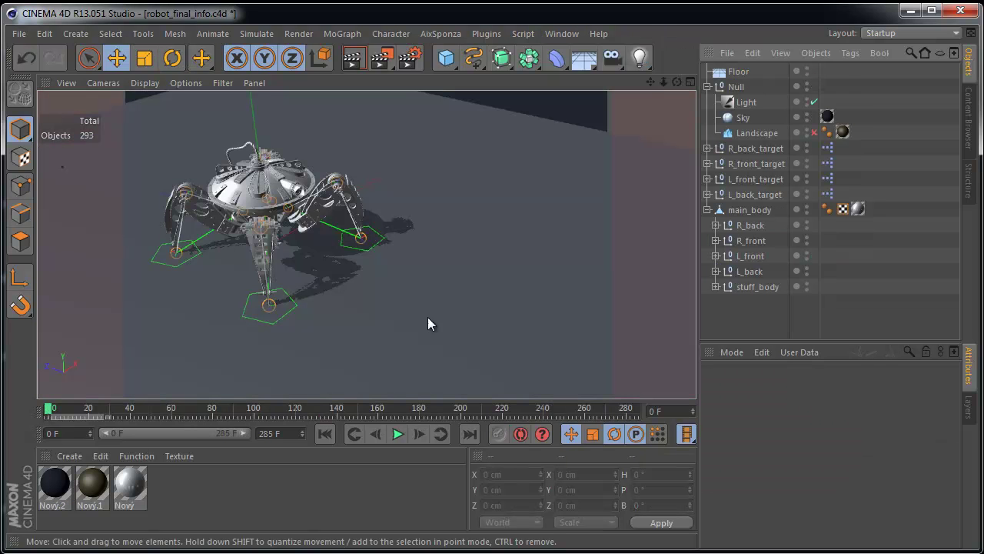
Examine the robot's body, legs and foot targets from several viewing angles.
{"action": "left_click_drag", "start_coordinate": [451, 307], "coordinate": [440, 267], "text": "alt"}
{"action": "middle_click_drag", "start_coordinate": [440, 266], "coordinate": [366, 357], "text": "alt"}
{"action": "right_click_drag", "start_coordinate": [396, 300], "coordinate": [454, 272], "text": "alt"}
{"action": "middle_click_drag", "start_coordinate": [440, 318], "coordinate": [397, 388], "text": "alt"}
{"action": "left_click_drag", "start_coordinate": [446, 329], "coordinate": [400, 301], "text": "alt"}
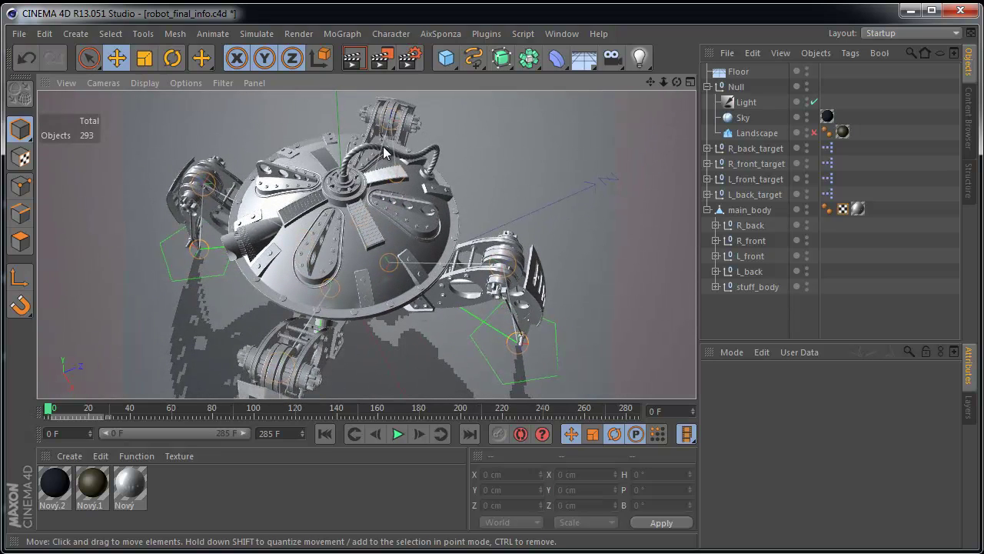
{"action": "left_click_drag", "start_coordinate": [513, 312], "coordinate": [542, 240], "text": "alt"}
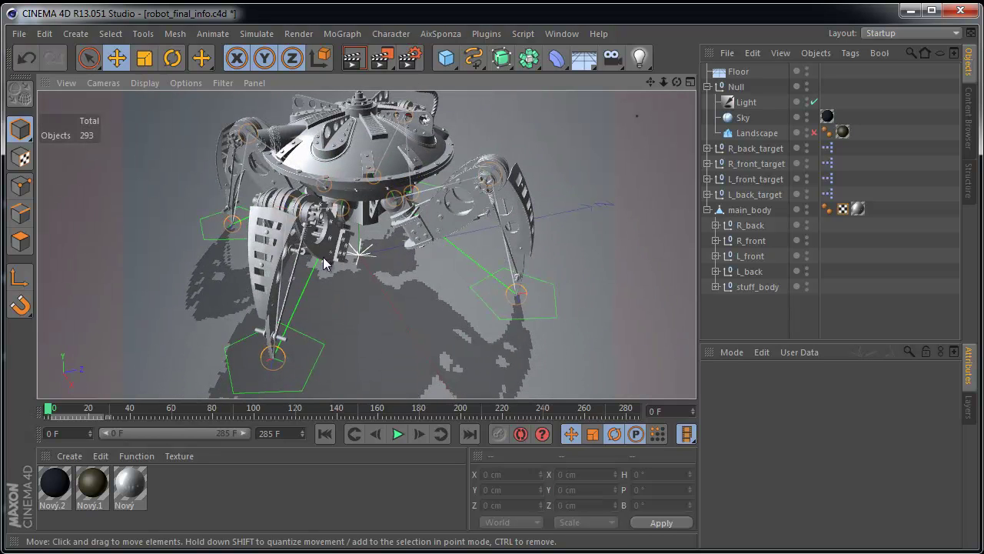
{"action": "left_click_drag", "start_coordinate": [334, 324], "coordinate": [419, 330], "text": "alt"}
Select the L_back_target null, try moving it to test the leg, and undo the move.
{"action": "left_click", "coordinate": [750, 196]}
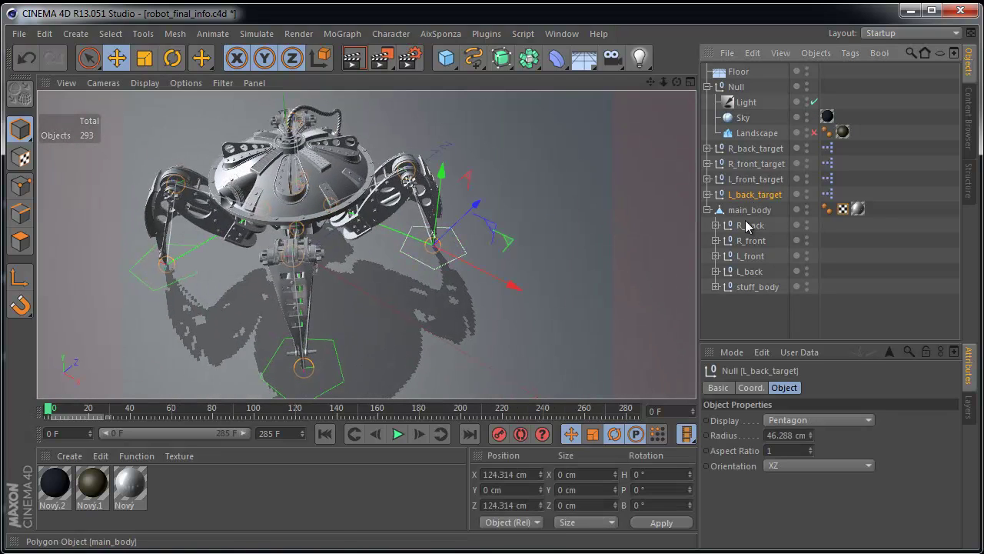
{"action": "left_click_drag", "start_coordinate": [486, 326], "coordinate": [450, 329], "text": "alt"}
{"action": "middle_click_drag", "start_coordinate": [449, 322], "coordinate": [432, 325], "text": "alt"}
{"action": "left_click_drag", "start_coordinate": [432, 325], "coordinate": [484, 311]}
{"action": "left_click", "coordinate": [26, 58]}
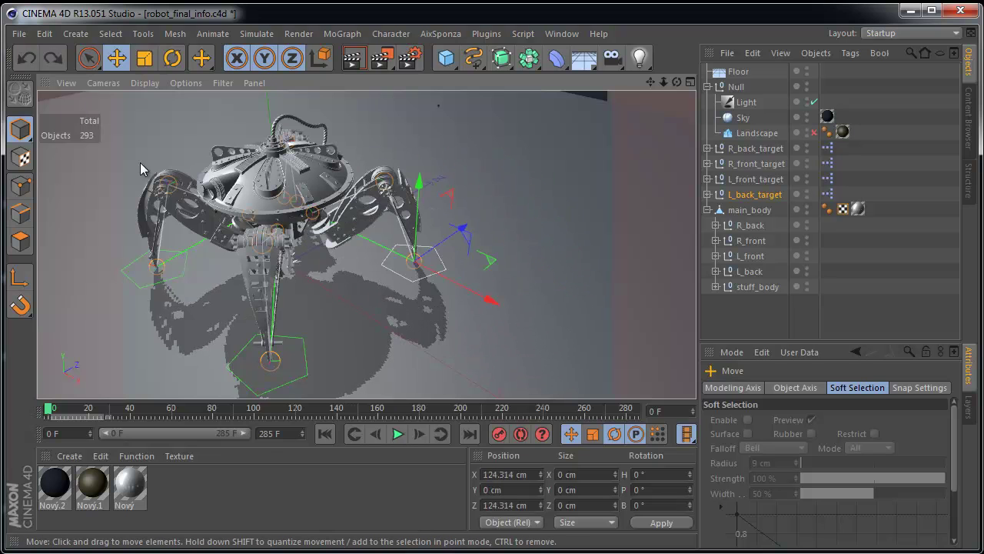
Test the left back leg's reach by moving L_back_target away from the body, and undo the moves.
{"action": "right_click_drag", "start_coordinate": [378, 294], "coordinate": [716, 220], "text": "alt"}
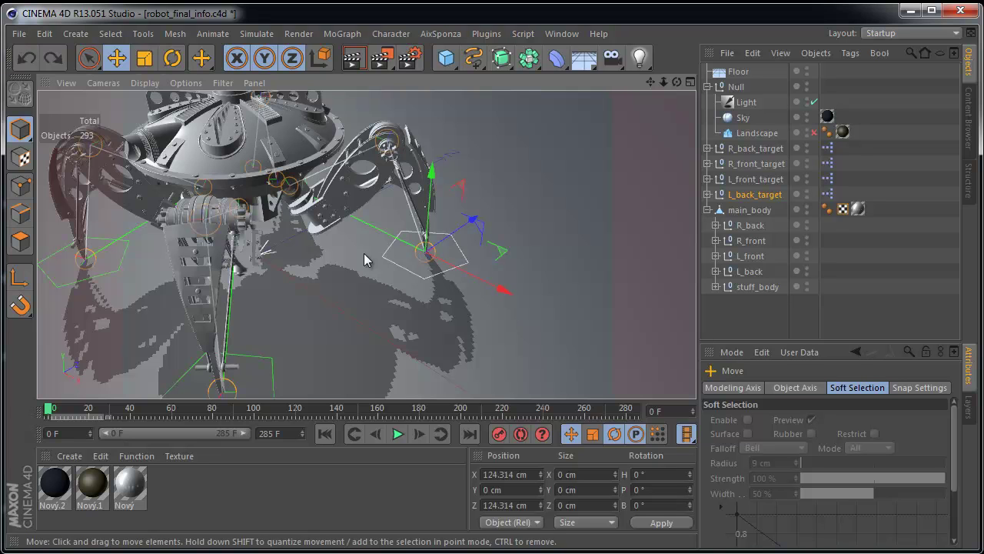
{"action": "left_click", "coordinate": [758, 194]}
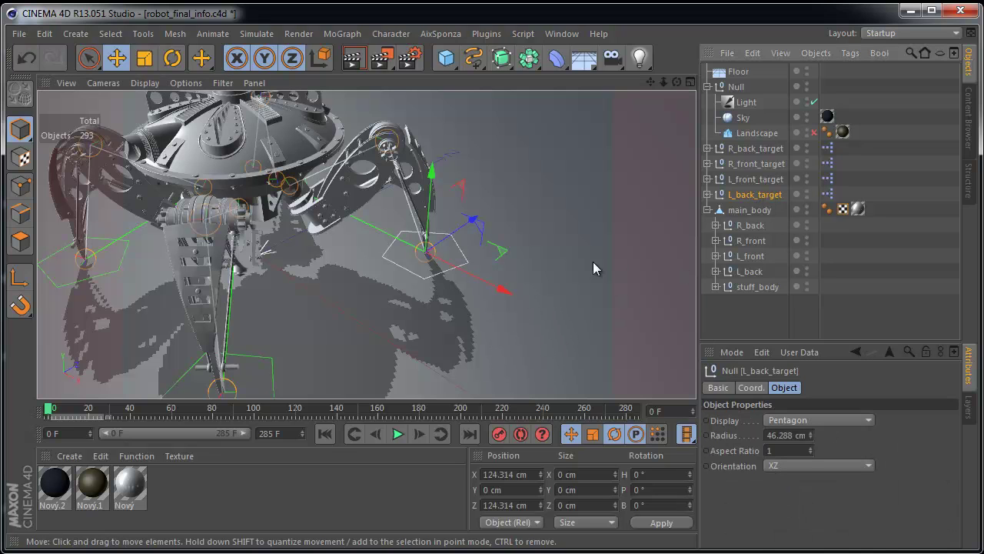
{"action": "left_click_drag", "start_coordinate": [425, 305], "coordinate": [454, 319]}
{"action": "key", "text": "ctrl+z"}
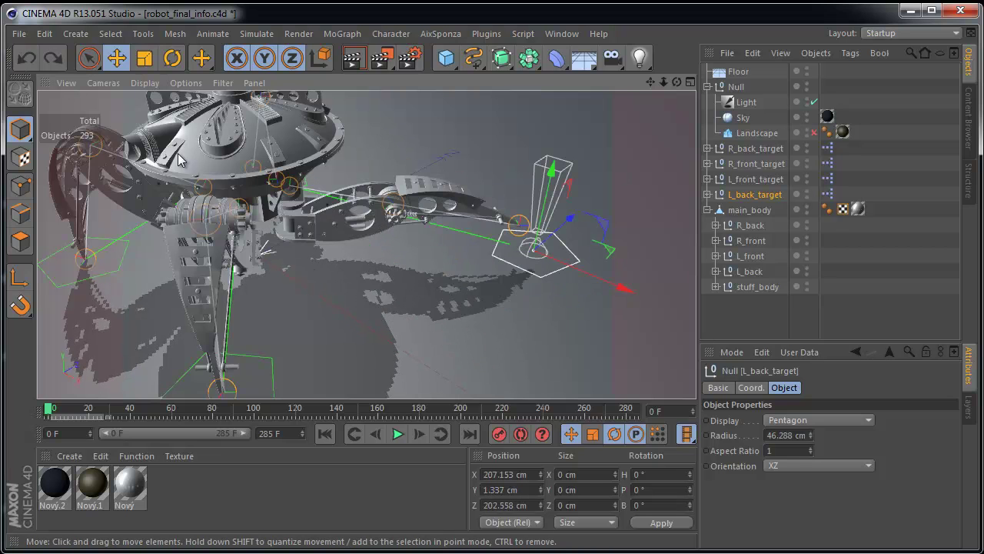
{"action": "left_click", "coordinate": [26, 57]}
{"action": "left_click", "coordinate": [26, 57]}
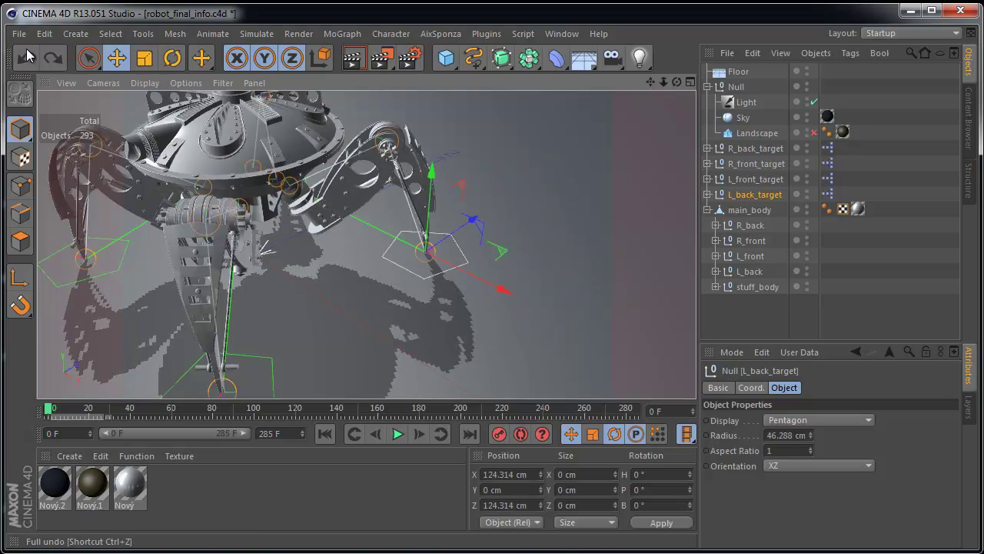
Expand the L_back hierarchy under main_body and inspect its kycel, koleno and end joints.
{"action": "left_click", "coordinate": [716, 272]}
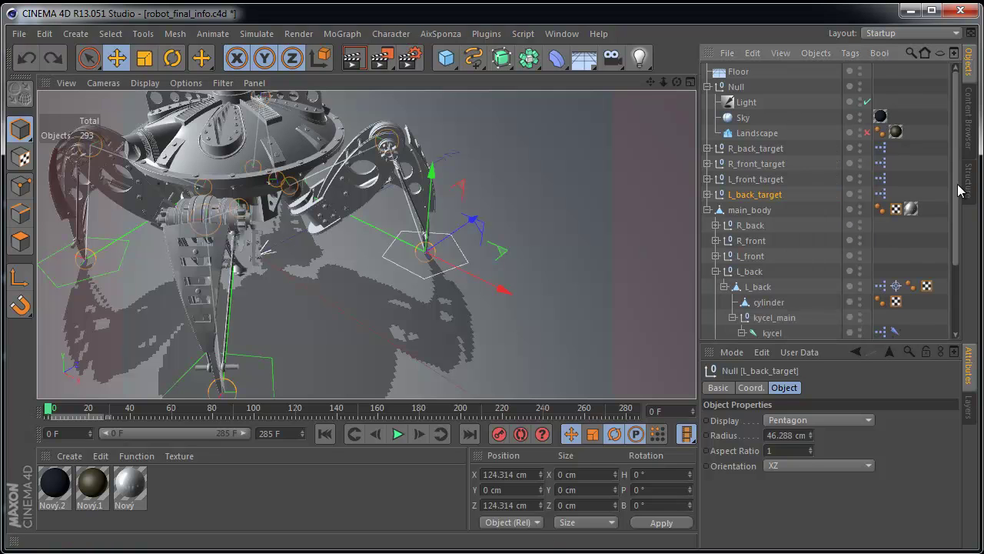
{"action": "scroll", "coordinate": [955, 190], "scroll_direction": "down", "scroll_amount": 3}
{"action": "left_click", "coordinate": [785, 271]}
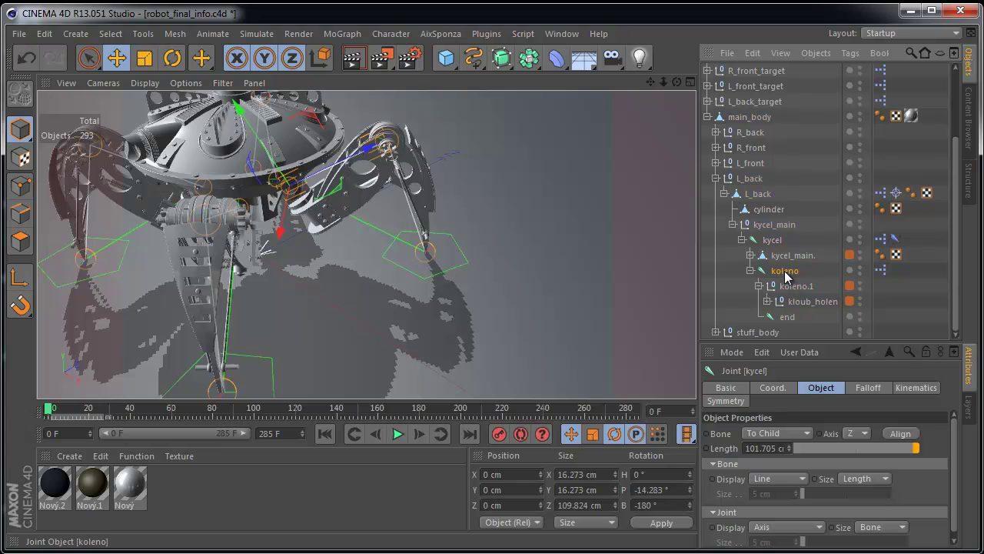
{"action": "left_click", "coordinate": [791, 319]}
{"action": "left_click", "coordinate": [773, 240]}
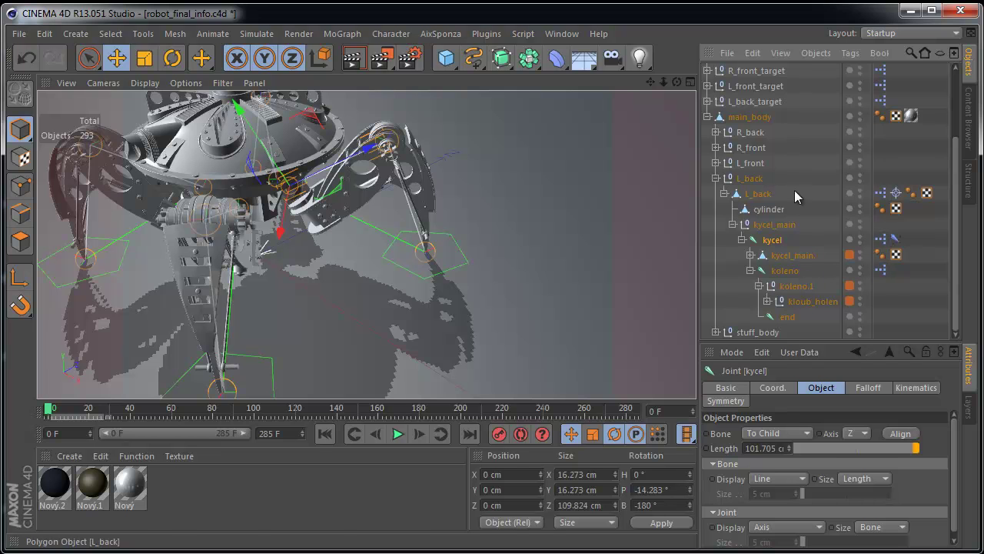
Inspect the L_back polygon object's Target Expression tag and the L_back_target null it points to.
{"action": "left_click", "coordinate": [763, 198]}
{"action": "left_click_drag", "start_coordinate": [591, 272], "coordinate": [522, 260], "text": "alt"}
{"action": "middle_click_drag", "start_coordinate": [522, 261], "coordinate": [506, 351], "text": "alt"}
{"action": "scroll", "coordinate": [401, 234], "scroll_direction": "up", "scroll_amount": 2}
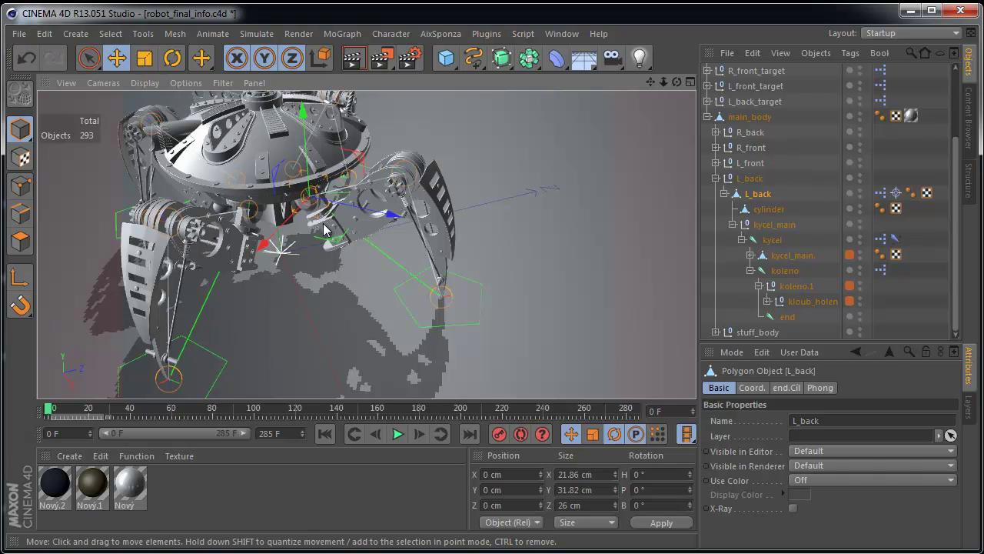
{"action": "left_click", "coordinate": [896, 193]}
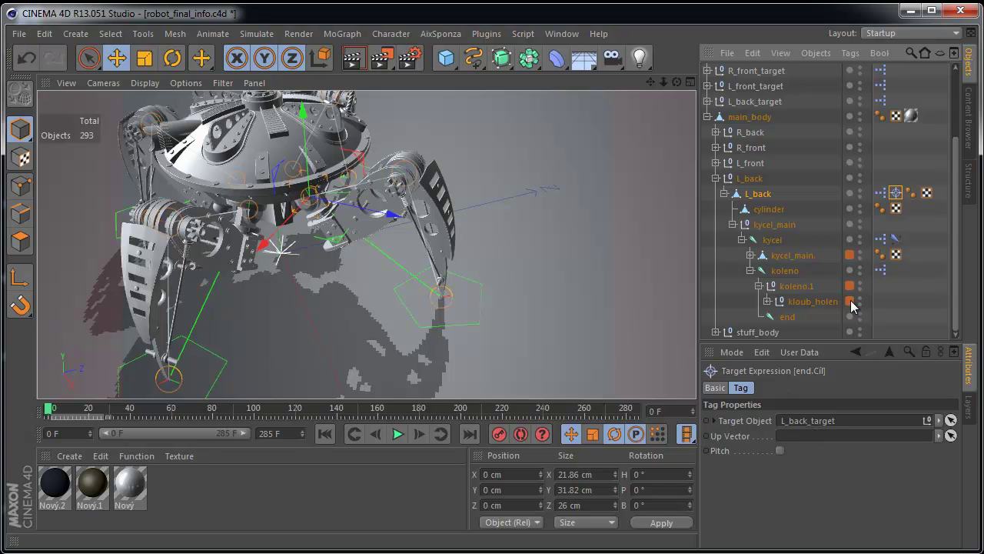
{"action": "scroll", "coordinate": [945, 177], "scroll_direction": "up", "scroll_amount": 2}
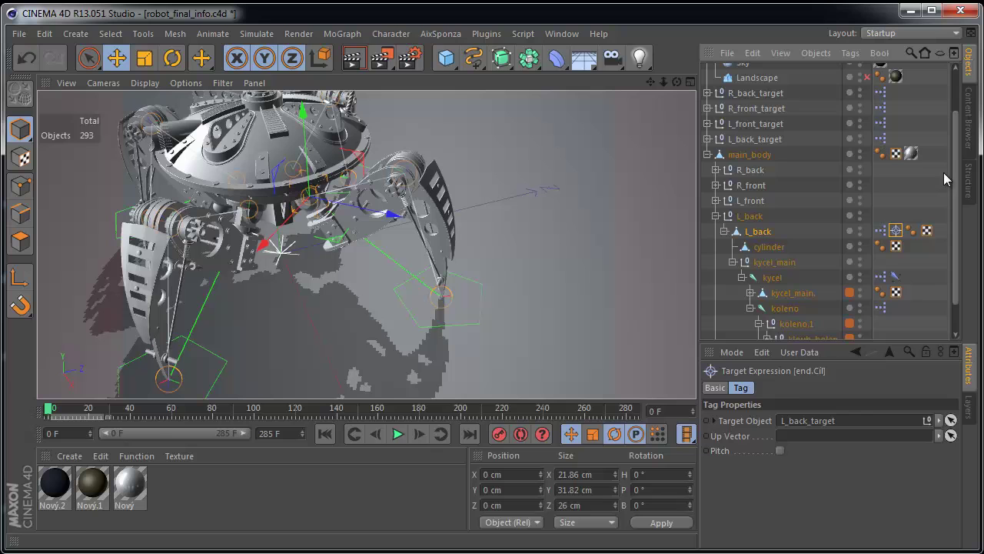
{"action": "left_click", "coordinate": [758, 140]}
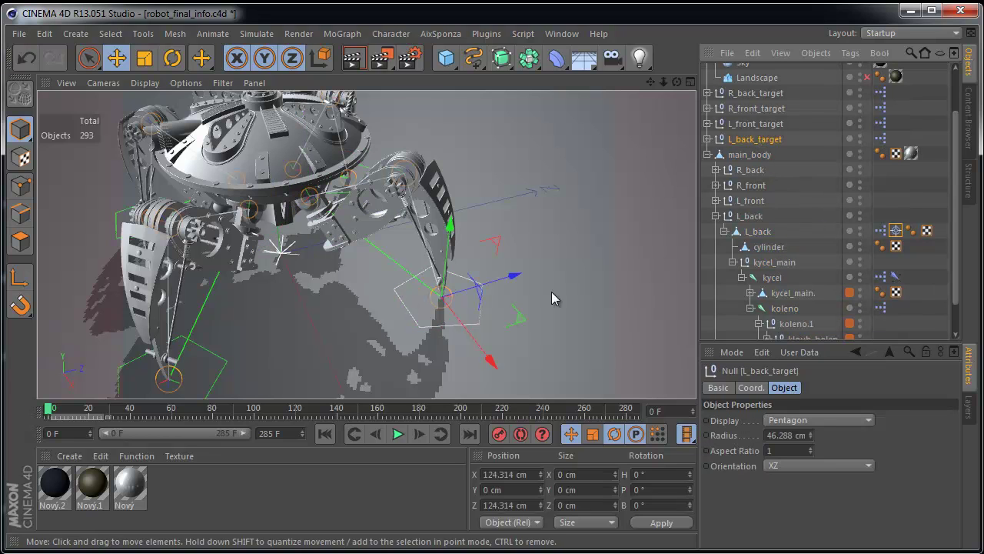
Review the XPresso expressions on the L_back object and the kycel joint, closing the editor after each.
{"action": "scroll", "coordinate": [957, 215], "scroll_direction": "down", "scroll_amount": 2}
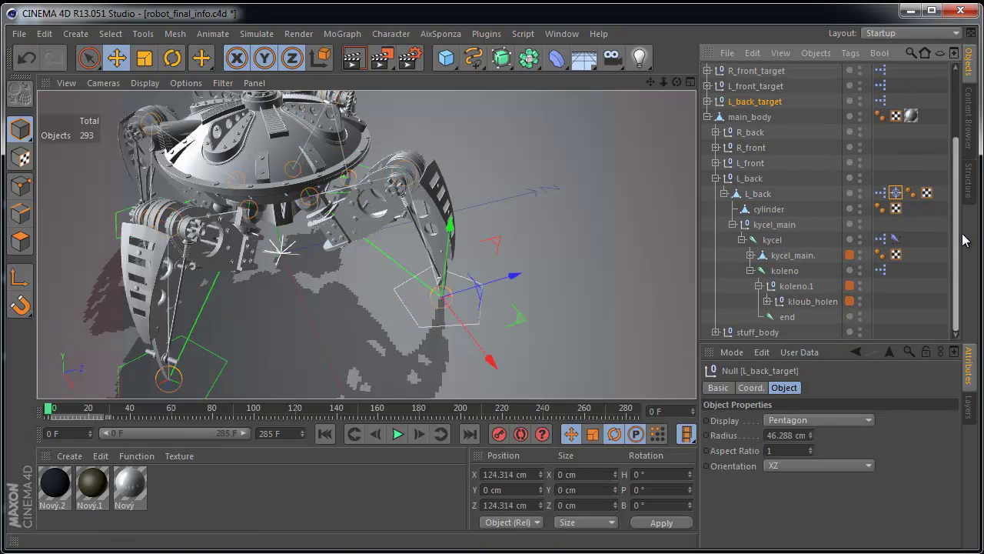
{"action": "left_click", "coordinate": [881, 193]}
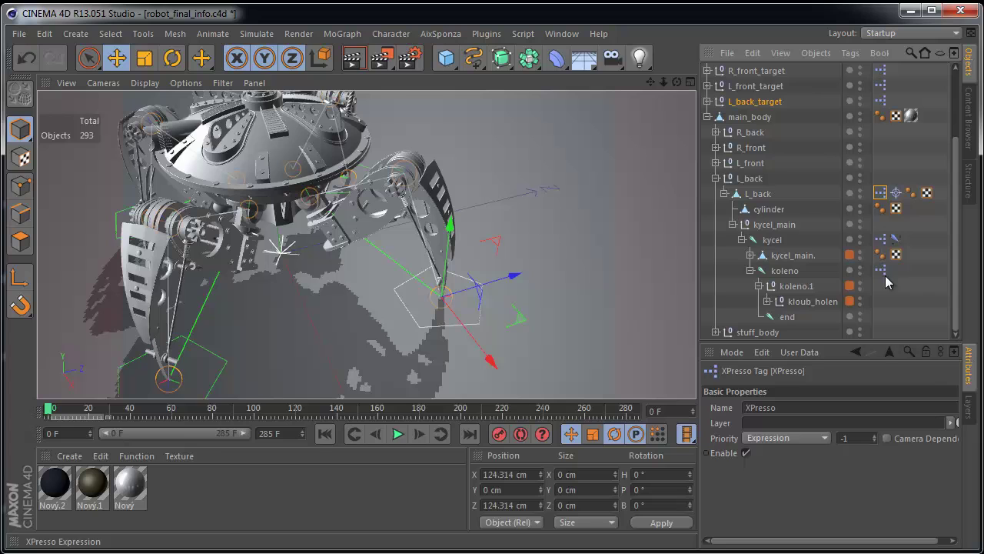
{"action": "double_click", "coordinate": [880, 193]}
{"action": "left_click", "coordinate": [583, 101]}
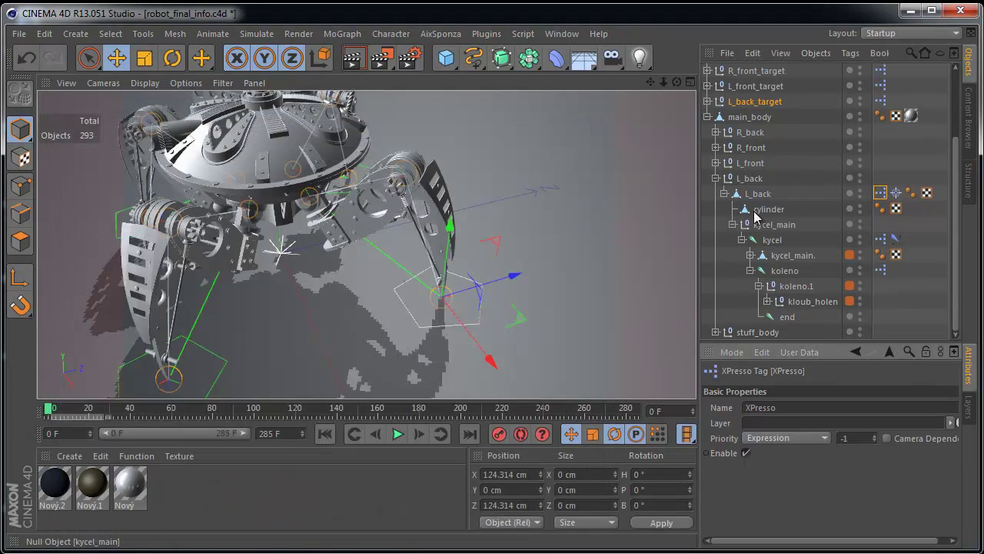
{"action": "double_click", "coordinate": [881, 239]}
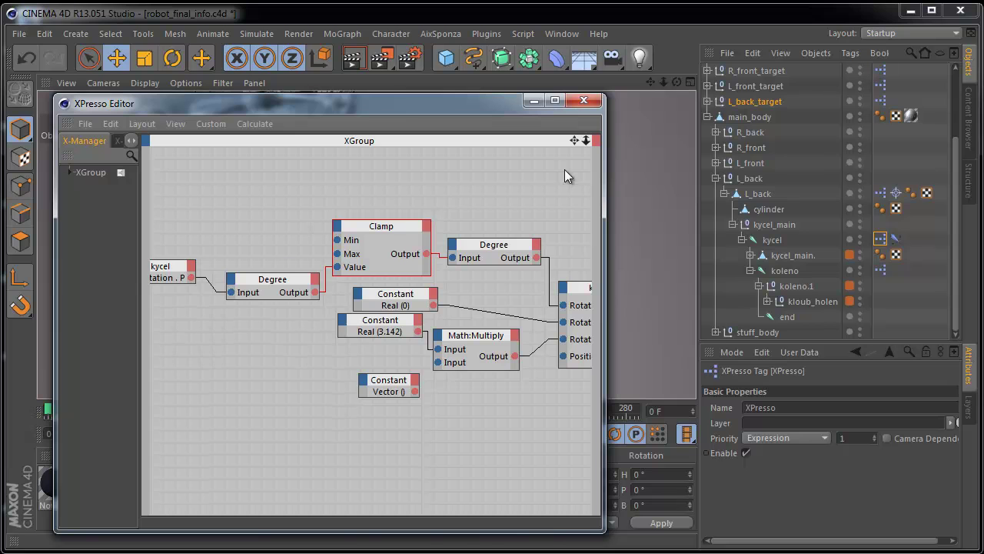
{"action": "left_click", "coordinate": [584, 101]}
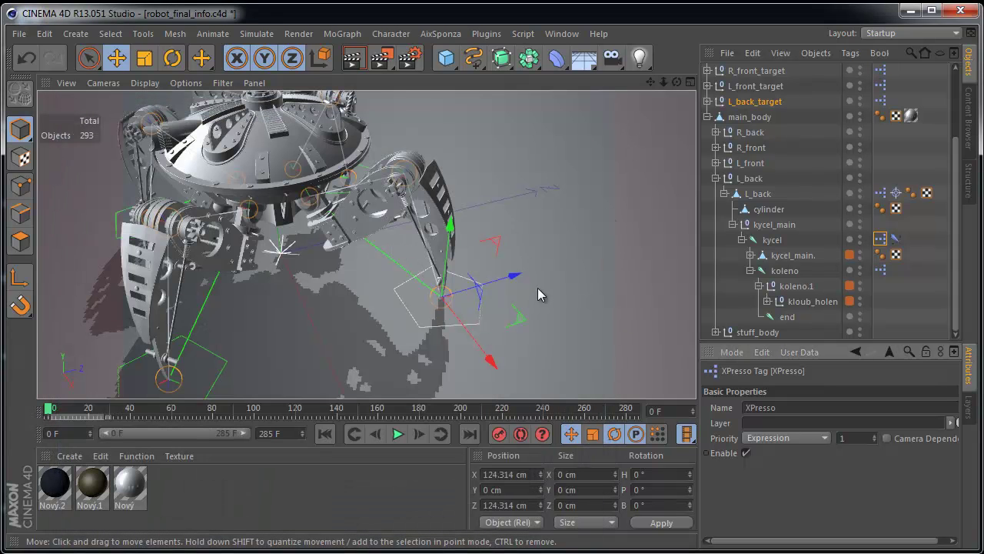
Collapse the main_body hierarchy and add a CMotion object to the scene.
{"action": "right_click_drag", "start_coordinate": [543, 264], "coordinate": [464, 316], "text": "alt"}
{"action": "middle_click_drag", "start_coordinate": [466, 328], "coordinate": [491, 350], "text": "alt"}
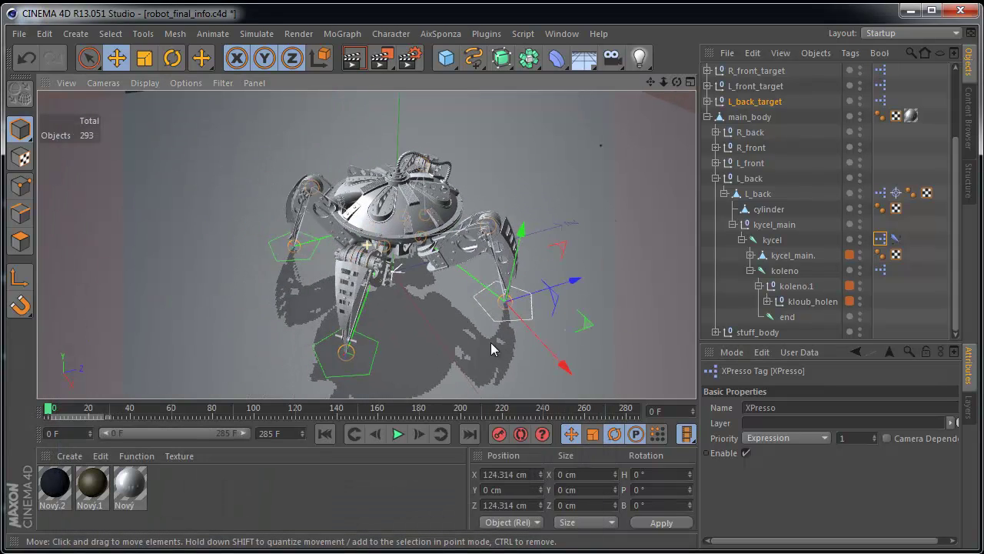
{"action": "left_click_drag", "start_coordinate": [493, 356], "coordinate": [584, 299], "text": "alt"}
{"action": "left_click", "coordinate": [706, 116]}
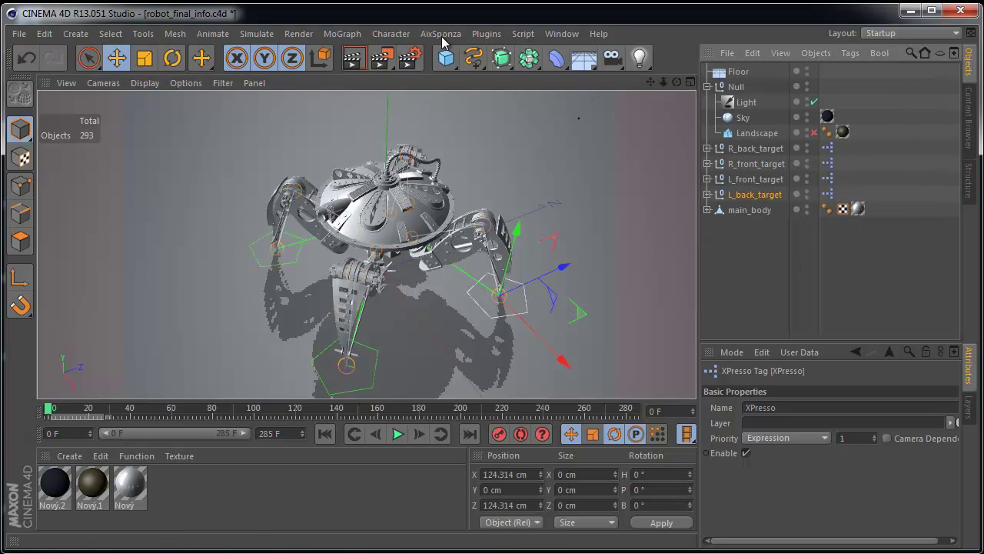
{"action": "left_click", "coordinate": [390, 33]}
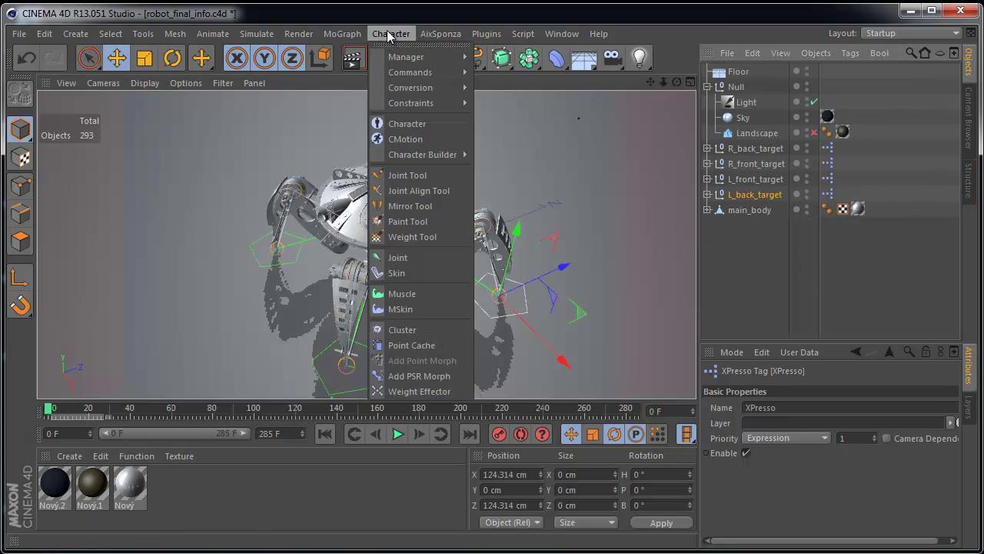
{"action": "left_click", "coordinate": [416, 141]}
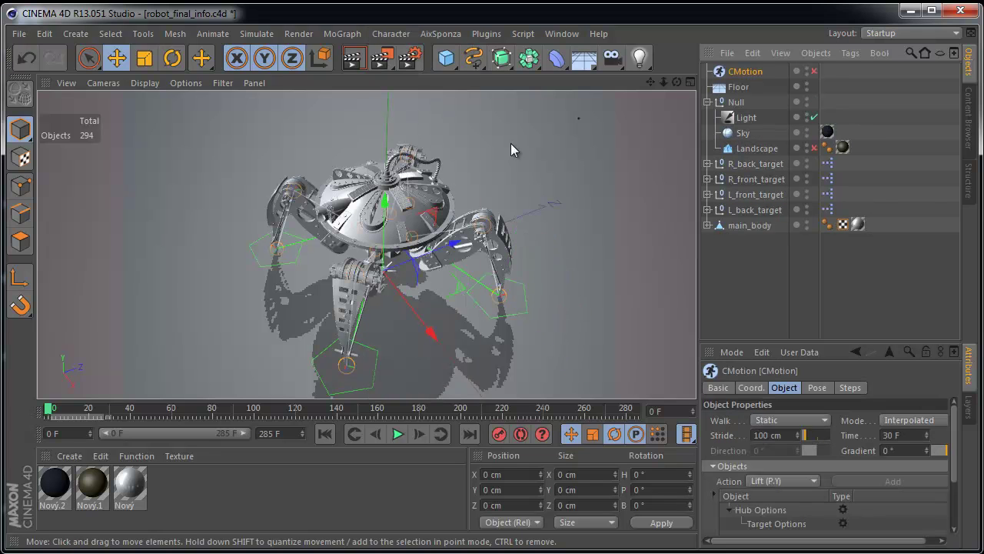
Enlarge the CMotion attributes area and add main_body to CMotion's object list as a hub.
{"action": "left_click_drag", "start_coordinate": [795, 340], "coordinate": [793, 197]}
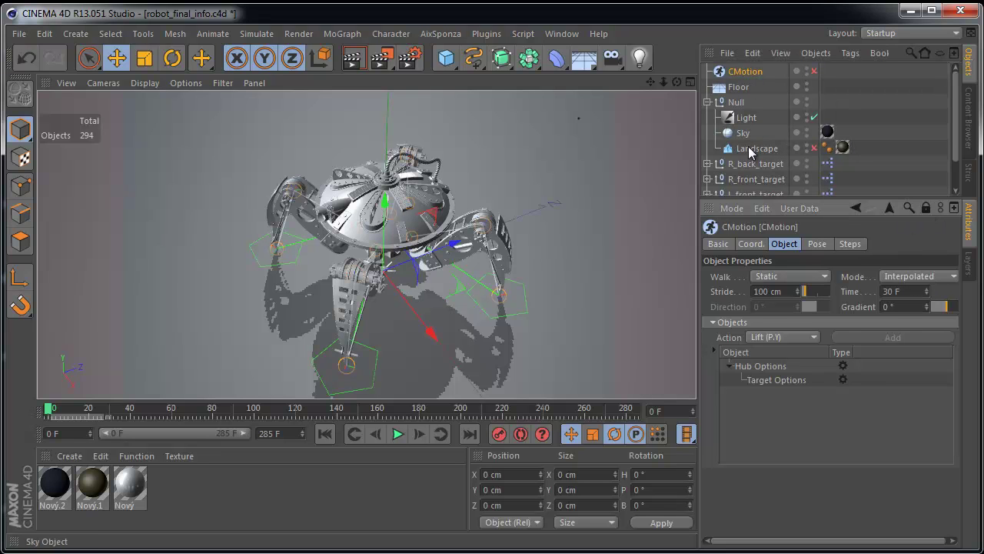
{"action": "scroll", "coordinate": [738, 184], "scroll_direction": "down", "scroll_amount": 2}
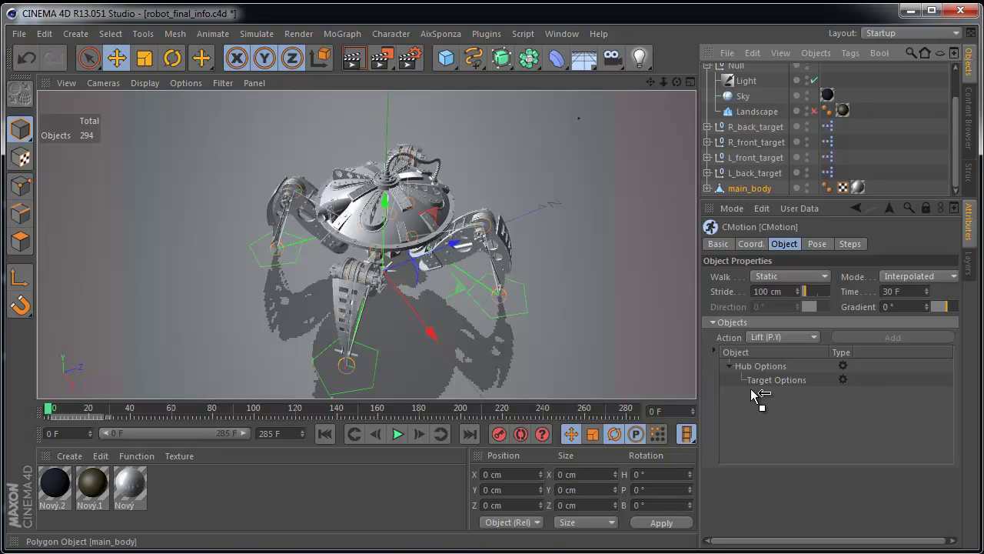
{"action": "left_click_drag", "start_coordinate": [757, 394], "coordinate": [757, 395]}
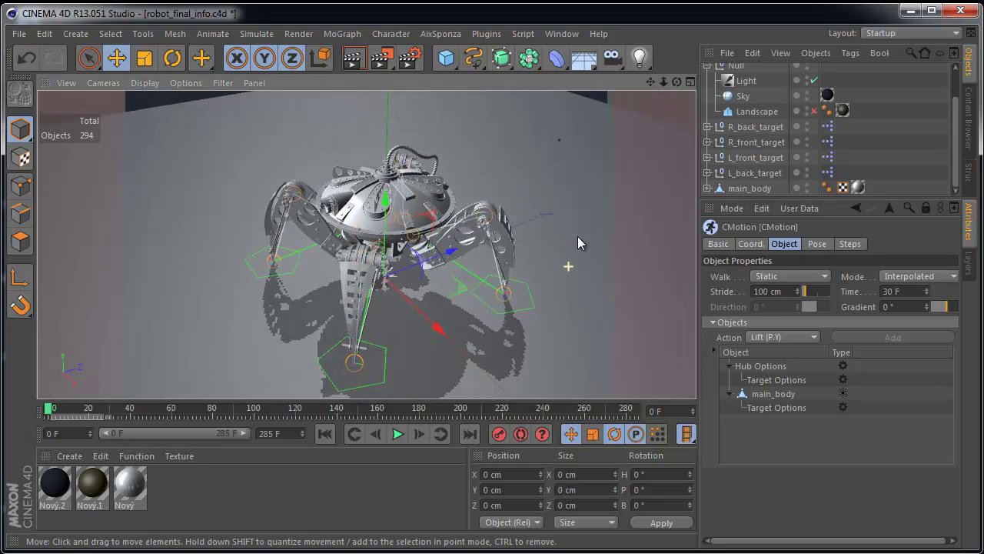
Add the R_back, R_front, L_front and L_back target nulls beneath main_body in CMotion's object list.
{"action": "left_click", "coordinate": [766, 174]}
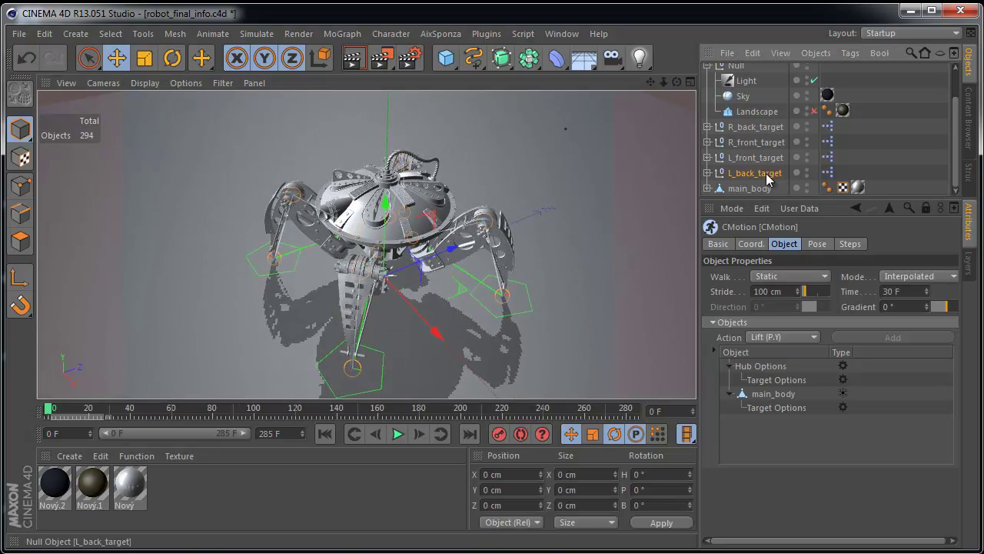
{"action": "left_click", "coordinate": [770, 128], "text": "shift"}
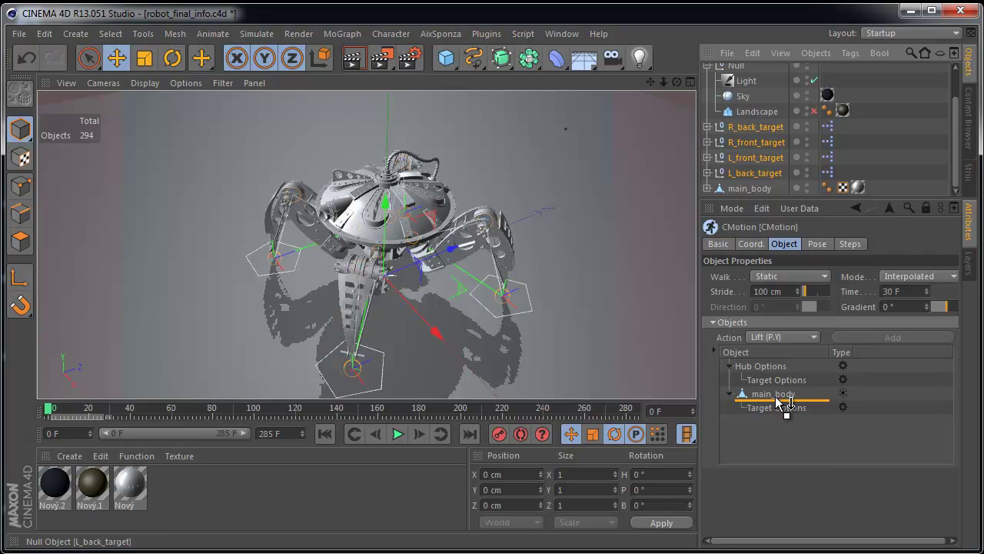
{"action": "left_click_drag", "start_coordinate": [776, 400], "coordinate": [776, 407]}
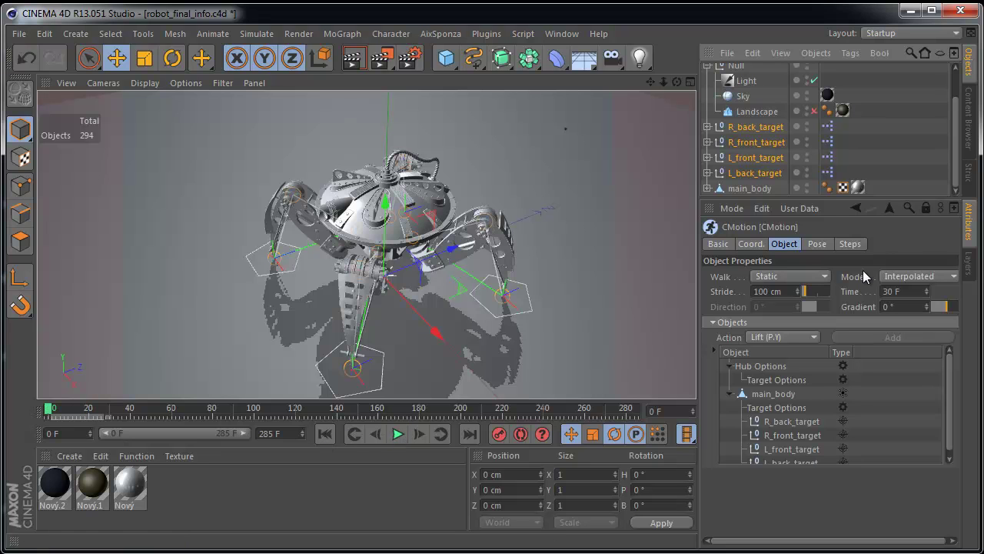
Enable the CMotion object and place it below the collapsed Null group in the object hierarchy.
{"action": "scroll", "coordinate": [948, 153], "scroll_direction": "up", "scroll_amount": 2}
{"action": "left_click", "coordinate": [784, 71]}
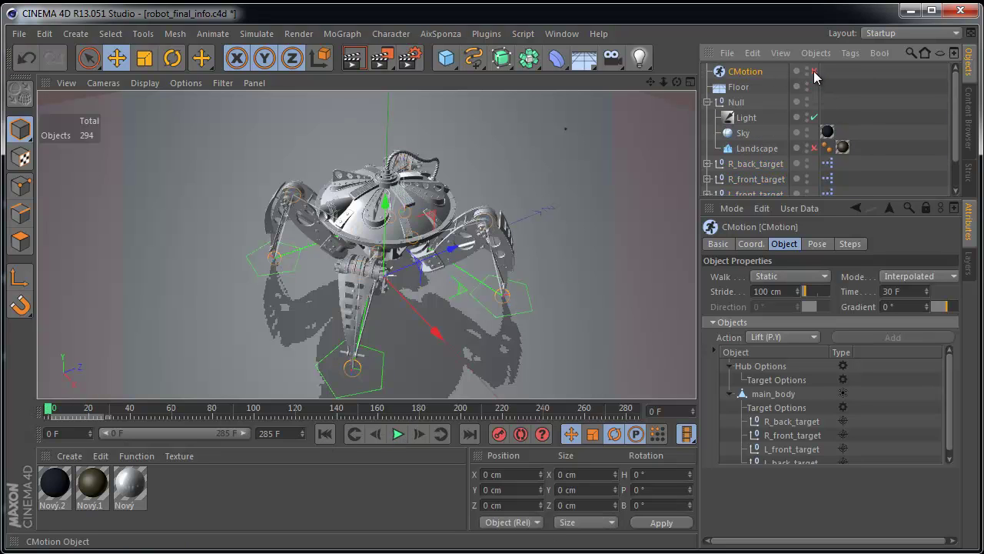
{"action": "left_click", "coordinate": [814, 72]}
{"action": "left_click", "coordinate": [707, 103]}
{"action": "left_click_drag", "start_coordinate": [744, 108], "coordinate": [745, 110]}
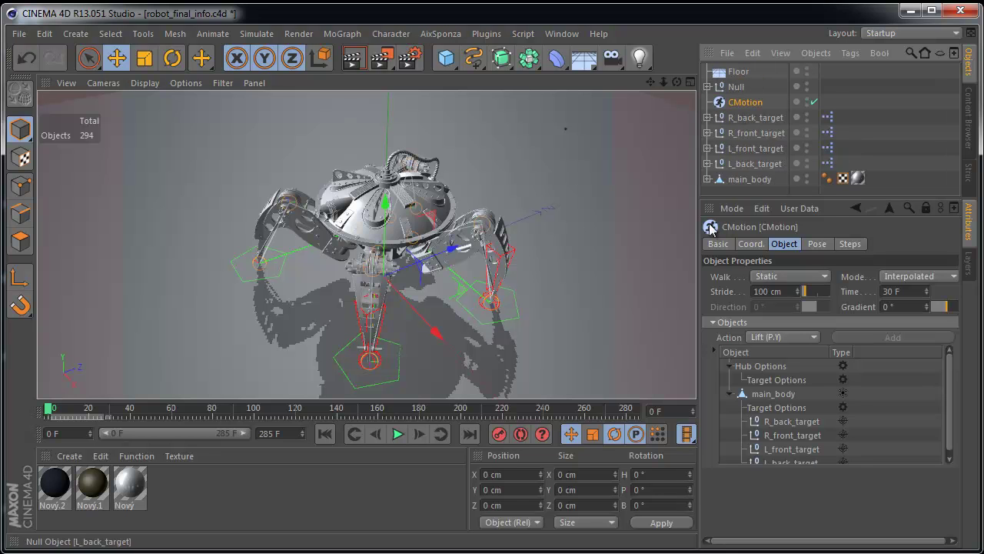
Play the animation to preview the static walk cycle, stop it and return to frame 0.
{"action": "left_click", "coordinate": [398, 433]}
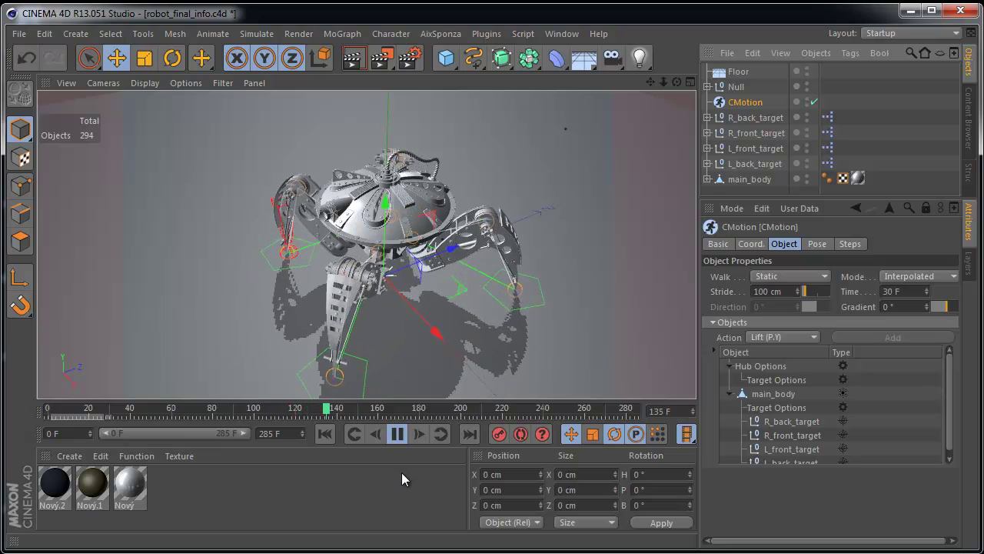
{"action": "left_click_drag", "start_coordinate": [538, 348], "coordinate": [515, 356], "text": "alt"}
{"action": "left_click", "coordinate": [397, 433]}
{"action": "left_click_drag", "start_coordinate": [566, 418], "coordinate": [47, 414]}
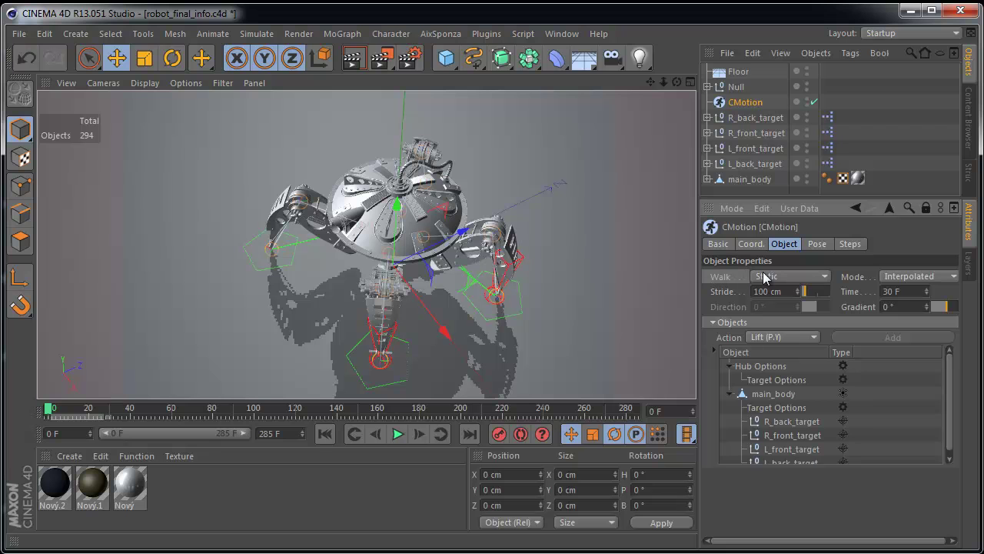
Set CMotion's walk type to Line, preview the forward walk and stop the playback.
{"action": "left_click", "coordinate": [788, 277]}
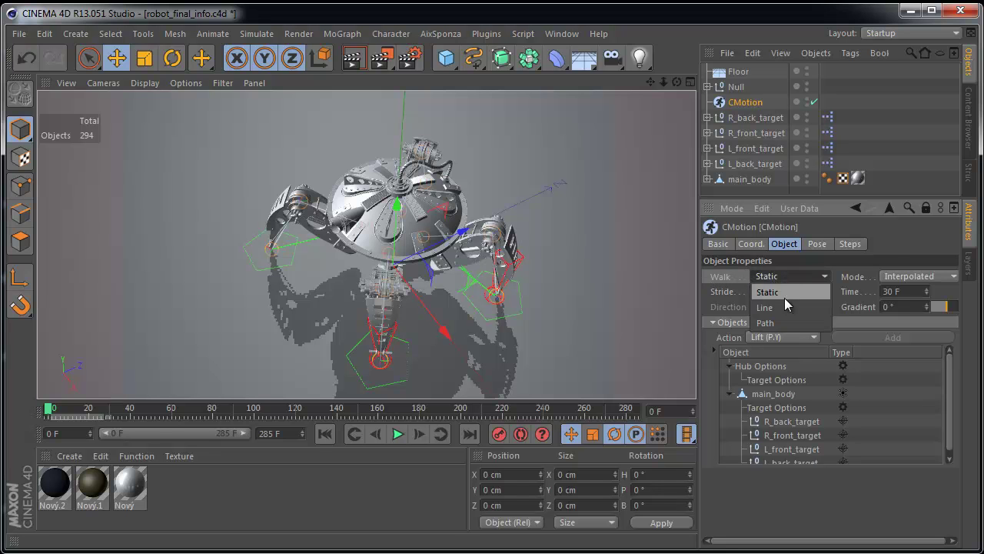
{"action": "left_click", "coordinate": [782, 308]}
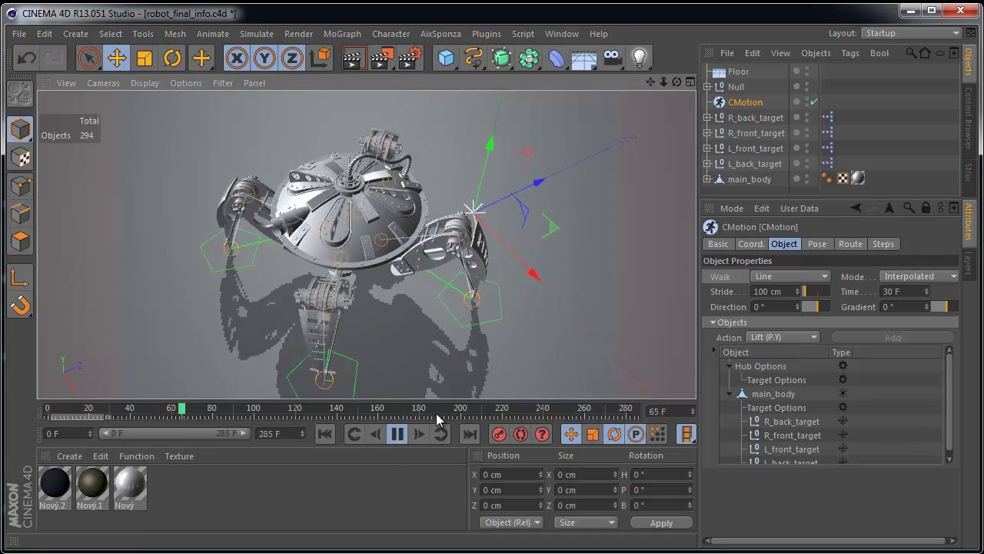
{"action": "left_click", "coordinate": [397, 435]}
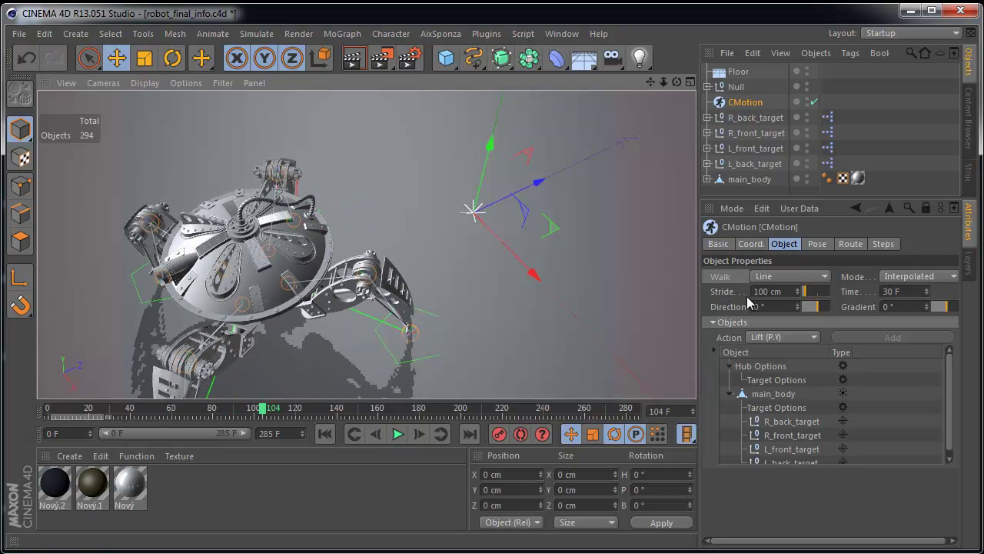
Set CMotion's time to 18 F and tune its stride to 71 cm, checking the robot's walk during playback.
{"action": "left_click_drag", "start_coordinate": [798, 291], "coordinate": [786, 336]}
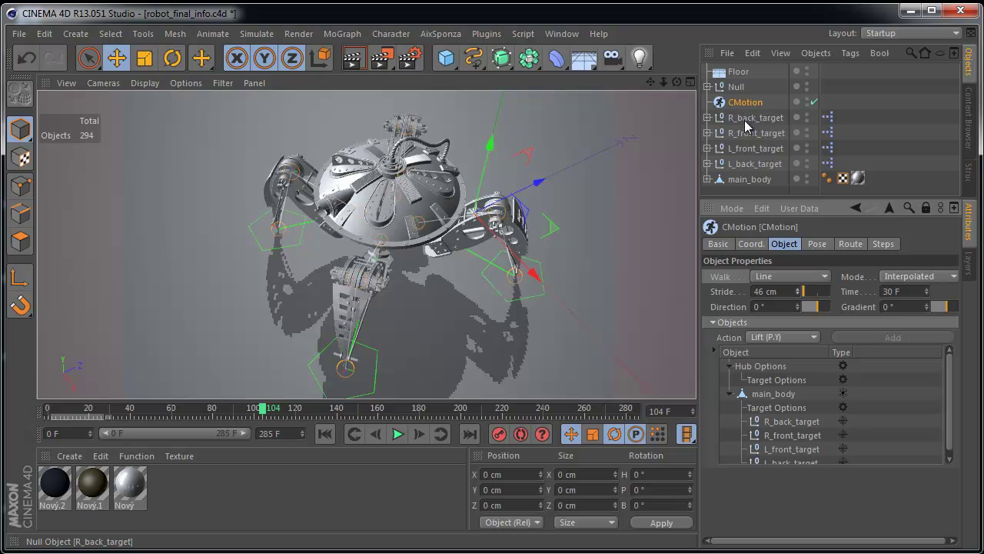
{"action": "left_click_drag", "start_coordinate": [927, 301], "coordinate": [926, 302]}
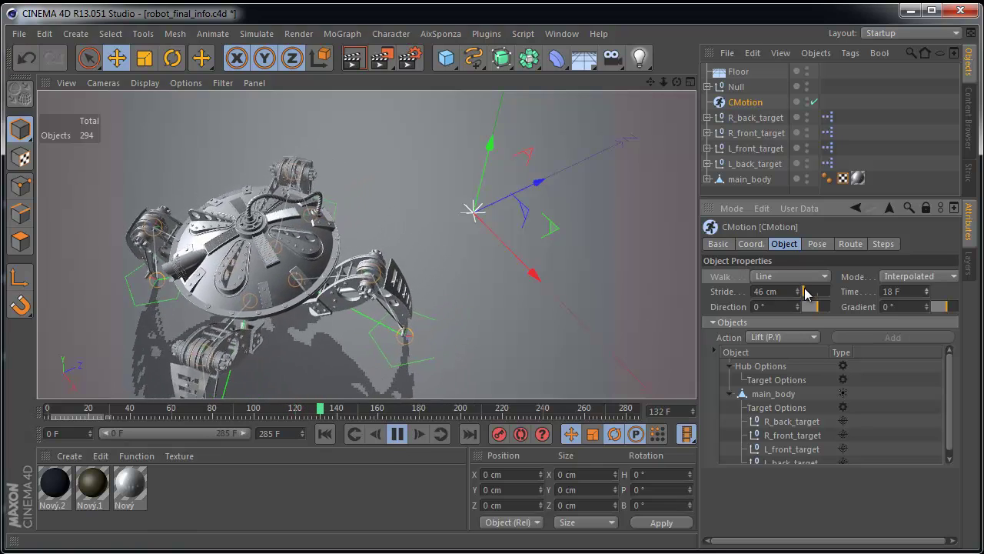
{"action": "left_click_drag", "start_coordinate": [805, 293], "coordinate": [801, 286]}
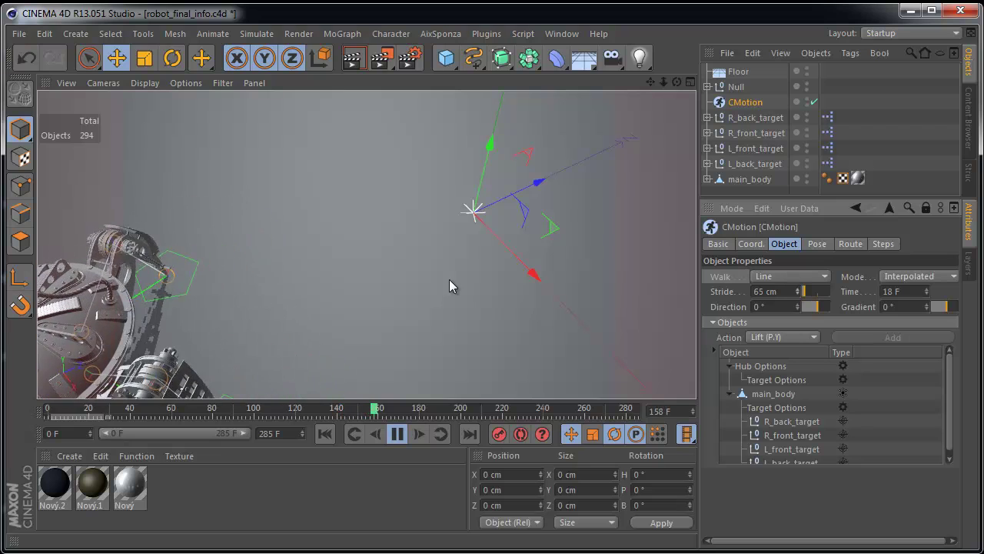
{"action": "scroll", "coordinate": [431, 290], "scroll_direction": "down", "scroll_amount": 4}
{"action": "middle_click_drag", "start_coordinate": [362, 337], "coordinate": [518, 195], "text": "alt"}
{"action": "scroll", "coordinate": [510, 210], "scroll_direction": "up", "scroll_amount": 3}
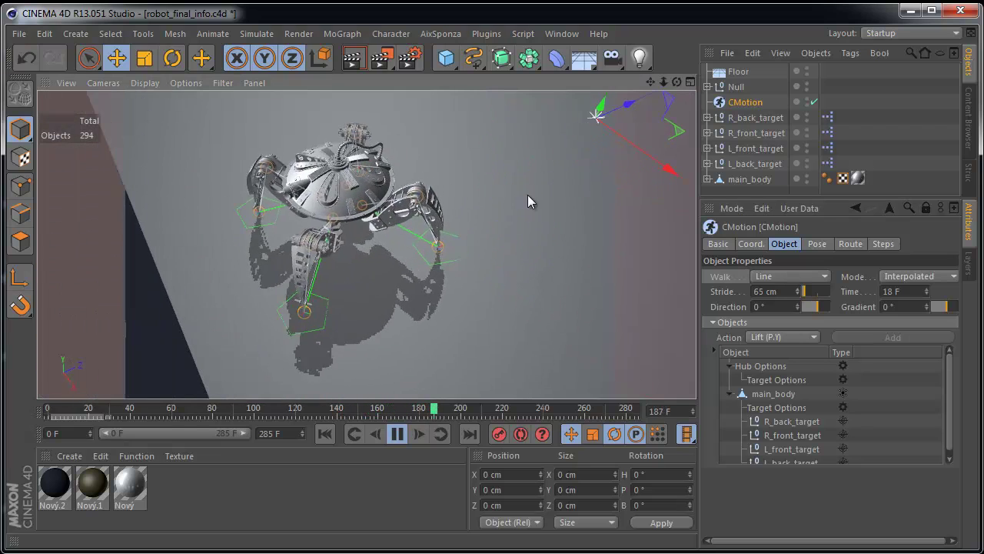
{"action": "left_click_drag", "start_coordinate": [800, 291], "coordinate": [799, 285]}
Examine the robot's foot movement along the ground in the side view during playback, and return to the perspective view.
{"action": "key", "text": "F3"}
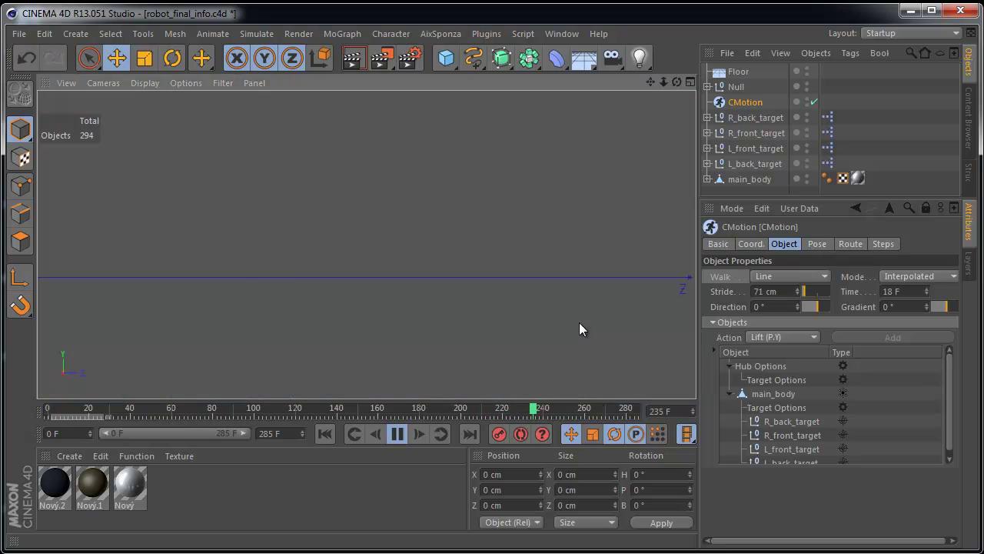
{"action": "middle_click_drag", "start_coordinate": [307, 308], "coordinate": [394, 317], "text": "alt"}
{"action": "right_click_drag", "start_coordinate": [350, 296], "coordinate": [418, 271], "text": "alt"}
{"action": "middle_click_drag", "start_coordinate": [523, 315], "coordinate": [196, 346], "text": "alt"}
{"action": "middle_click_drag", "start_coordinate": [655, 297], "coordinate": [424, 292], "text": "alt"}
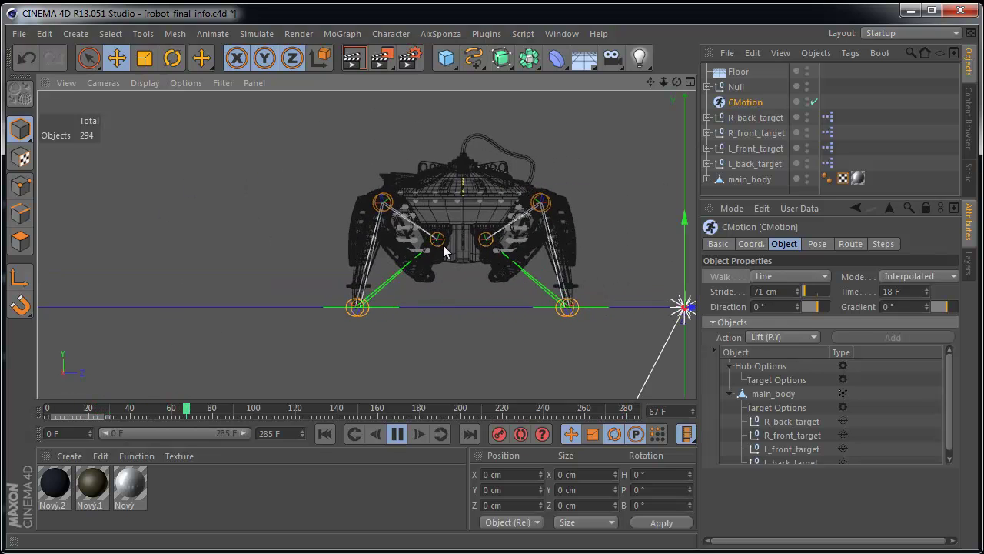
{"action": "middle_click_drag", "start_coordinate": [303, 343], "coordinate": [419, 363], "text": "alt"}
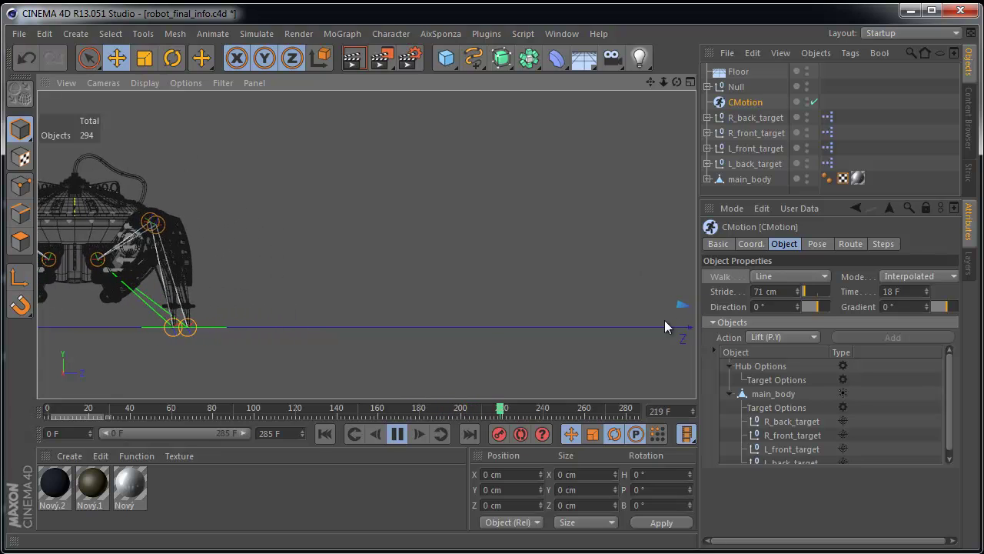
{"action": "key", "text": "F1"}
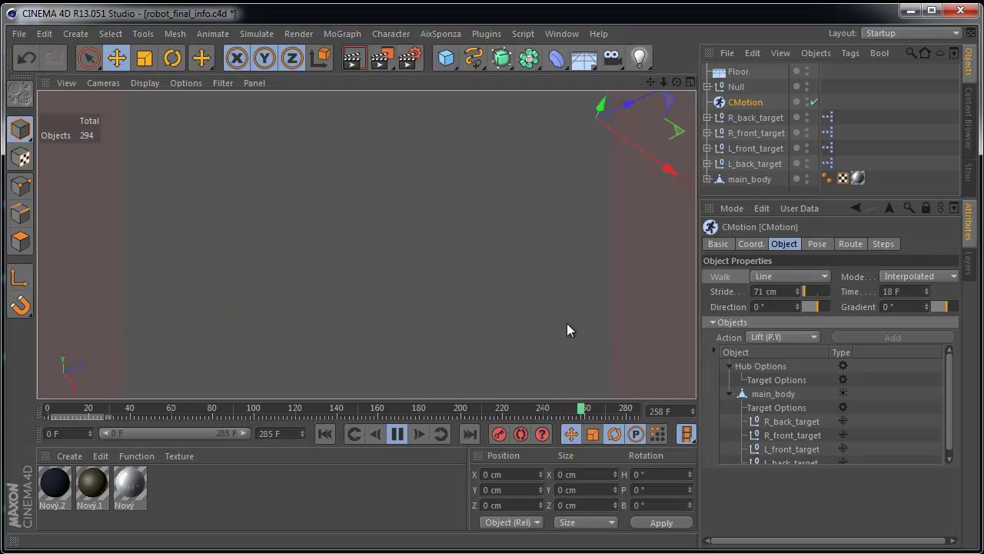
{"action": "middle_click_drag", "start_coordinate": [469, 317], "coordinate": [700, 250], "text": "alt"}
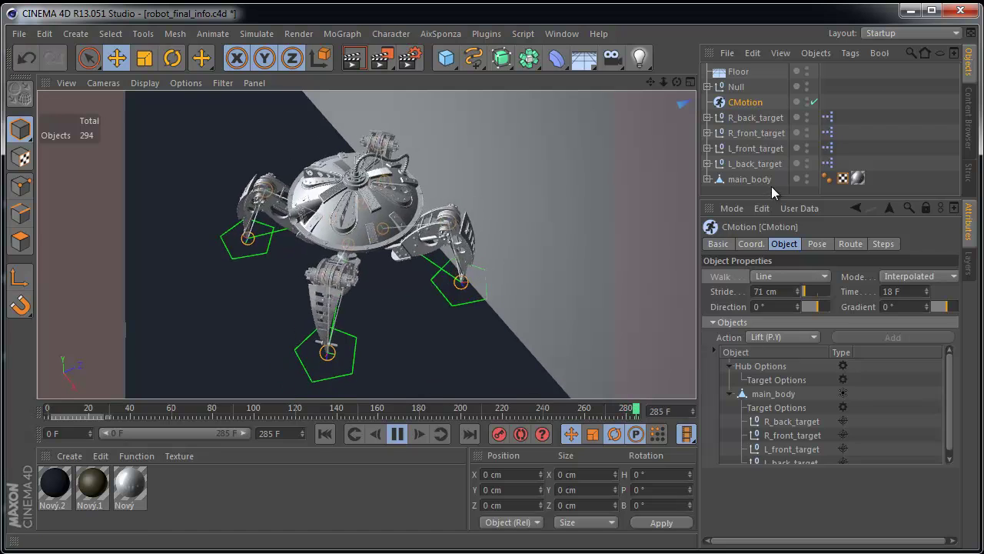
Add a Lift (P.Y) action to R_back_target in CMotion's object list and set its lift to 15 cm.
{"action": "left_click", "coordinate": [792, 422]}
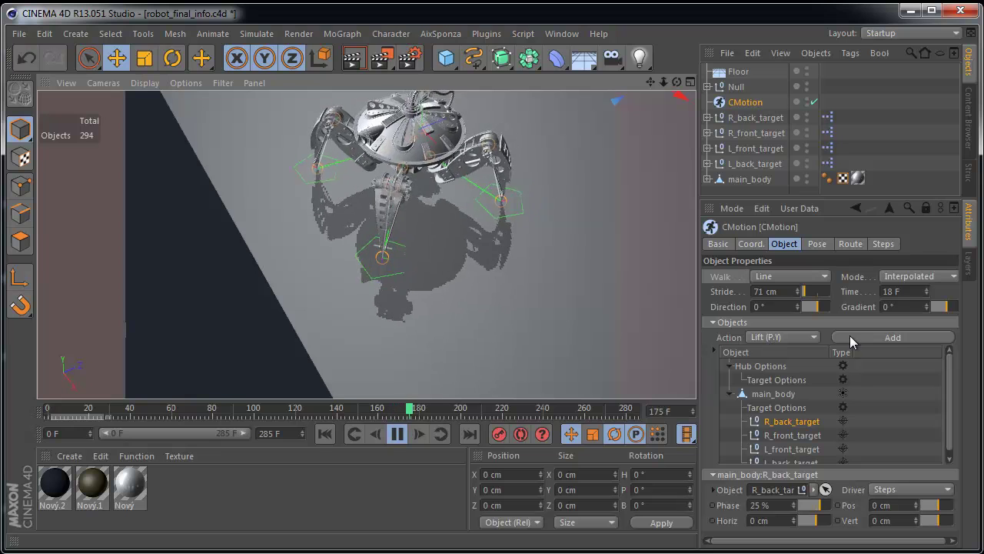
{"action": "left_click", "coordinate": [891, 337]}
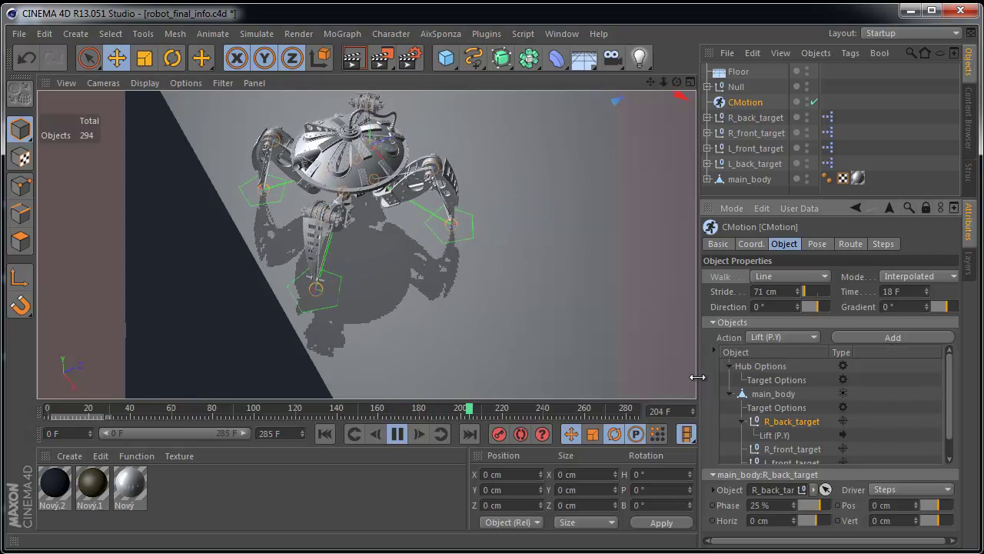
{"action": "key", "text": "F3"}
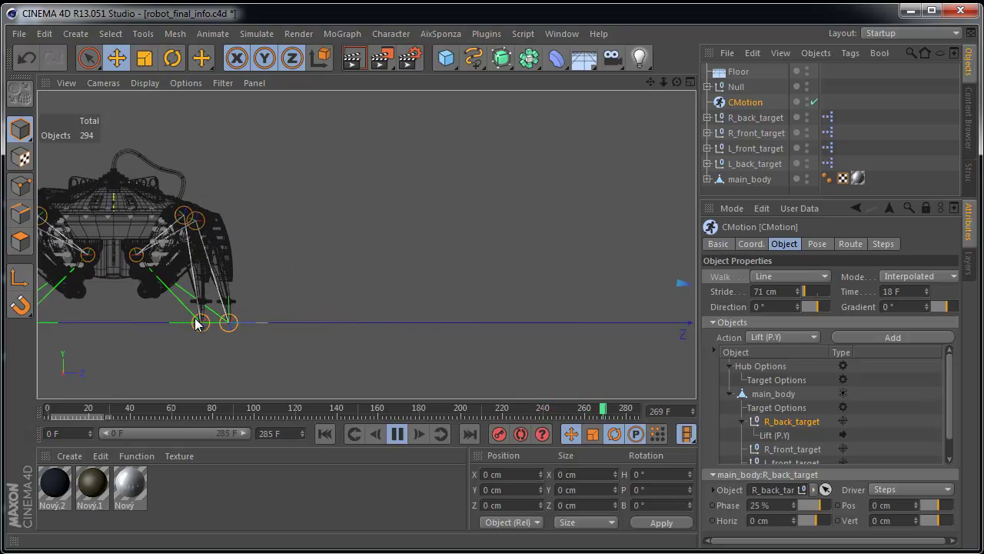
{"action": "left_click", "coordinate": [778, 435]}
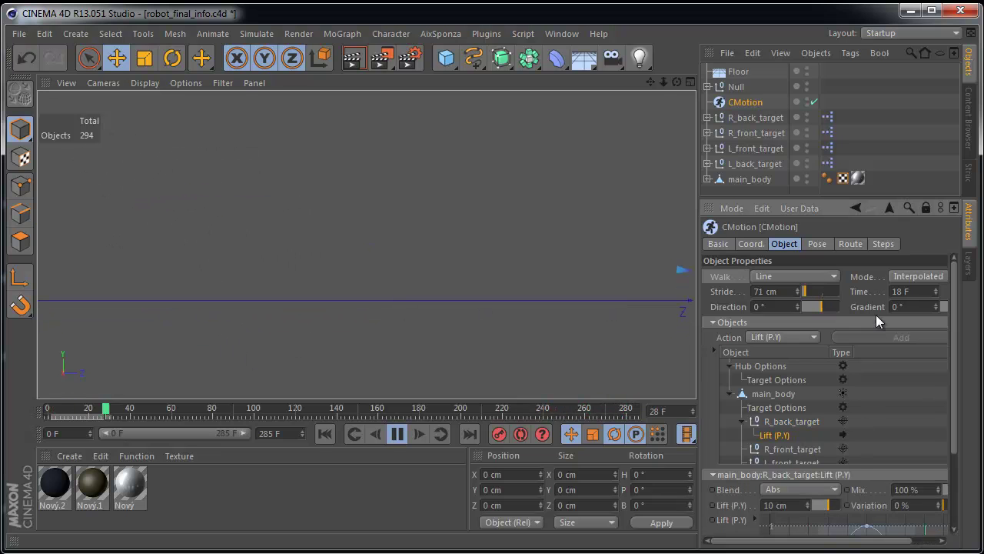
{"action": "left_click_drag", "start_coordinate": [833, 199], "coordinate": [834, 113]}
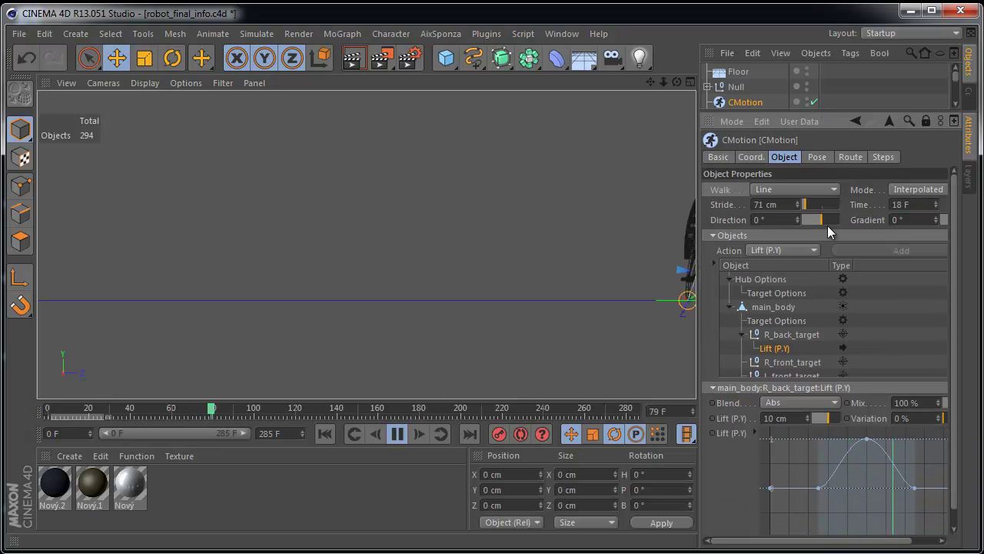
{"action": "left_click", "coordinate": [831, 419]}
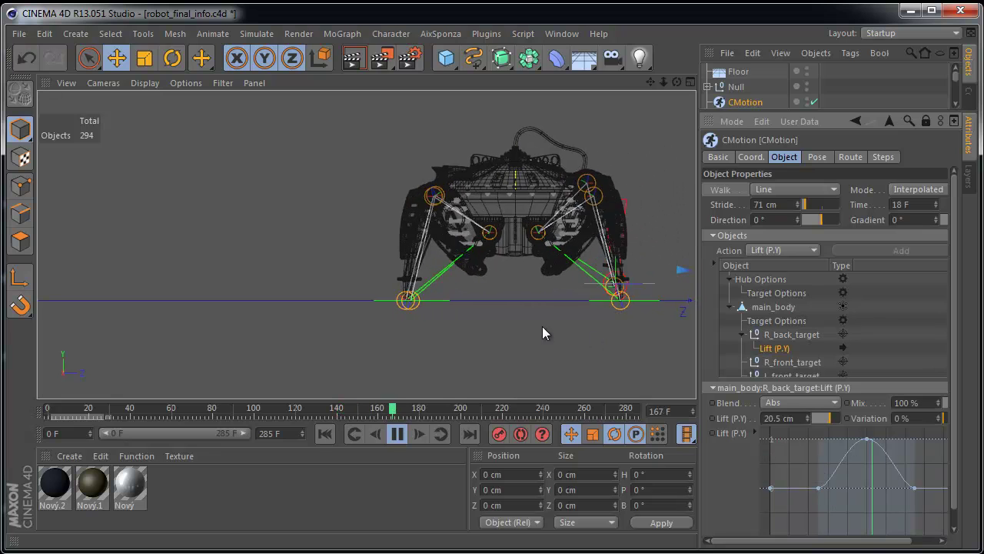
{"action": "left_click_drag", "start_coordinate": [799, 419], "coordinate": [719, 355]}
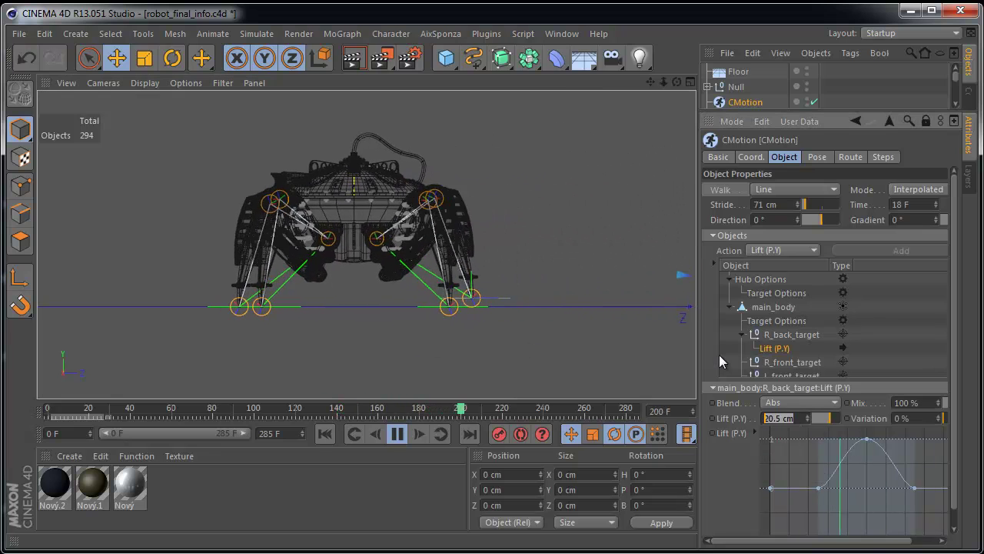
{"action": "type", "text": "15"}
{"action": "key", "text": "Return"}
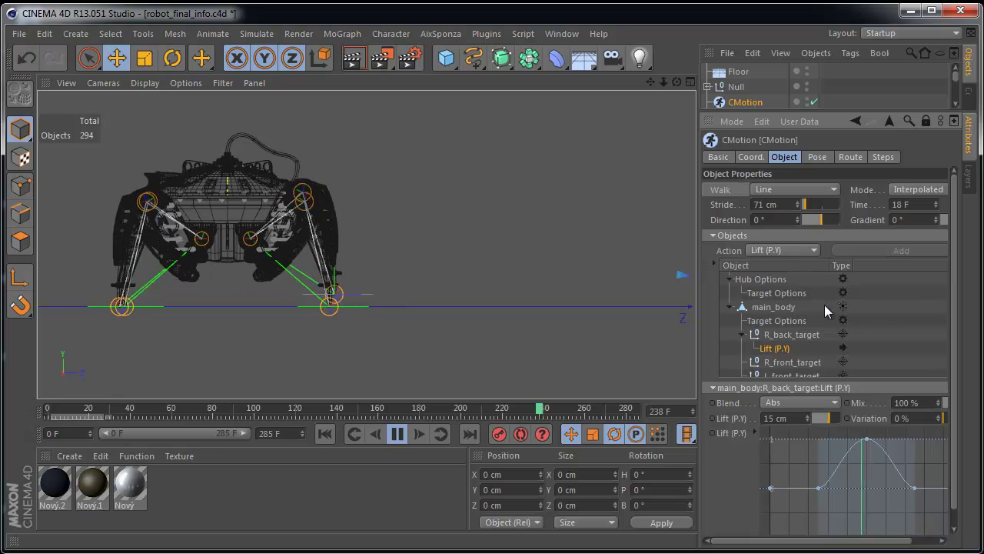
Copy the Lift (P.Y) action from R_back_target and paste it onto R_front_target, L_front_target and L_back_target.
{"action": "right_click", "coordinate": [774, 349]}
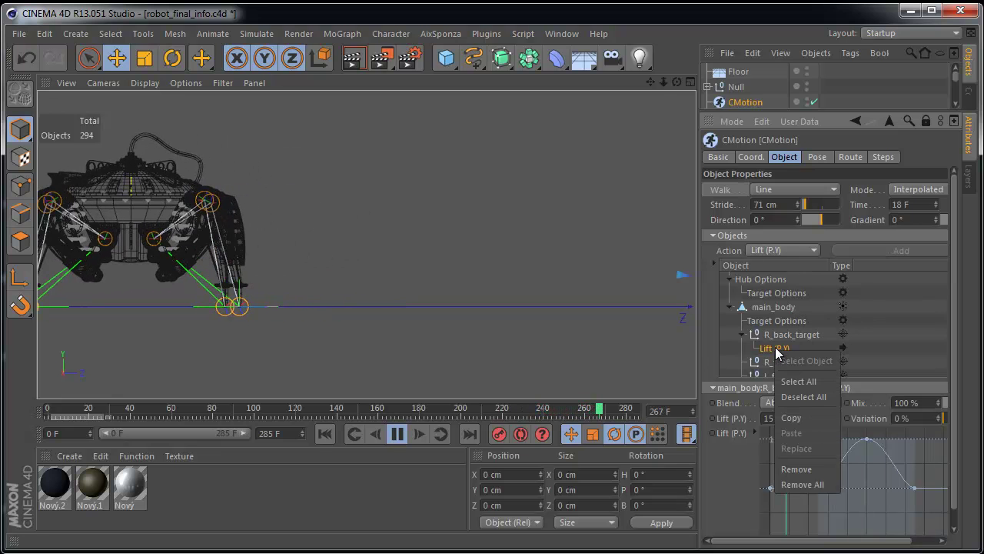
{"action": "left_click", "coordinate": [799, 397]}
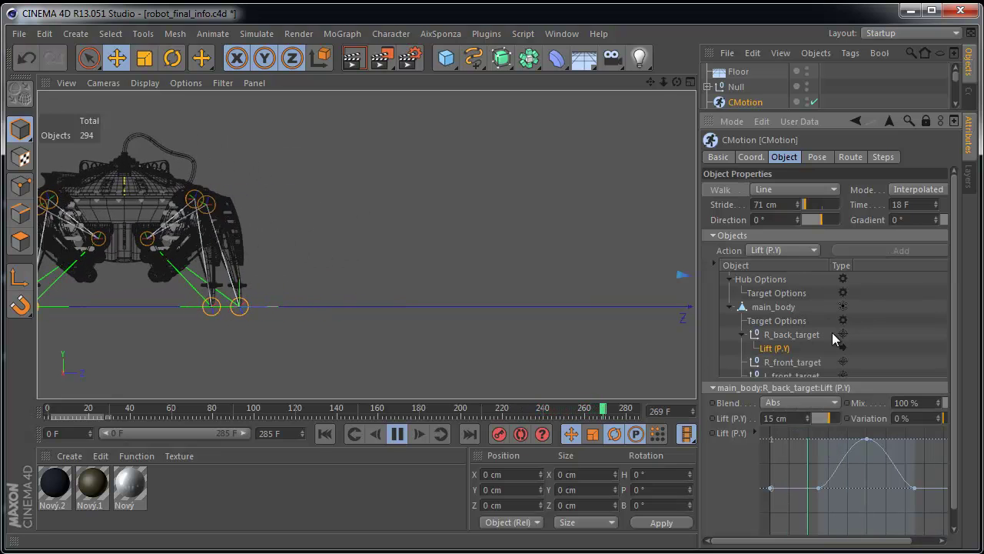
{"action": "right_click", "coordinate": [777, 361]}
{"action": "left_click", "coordinate": [808, 409]}
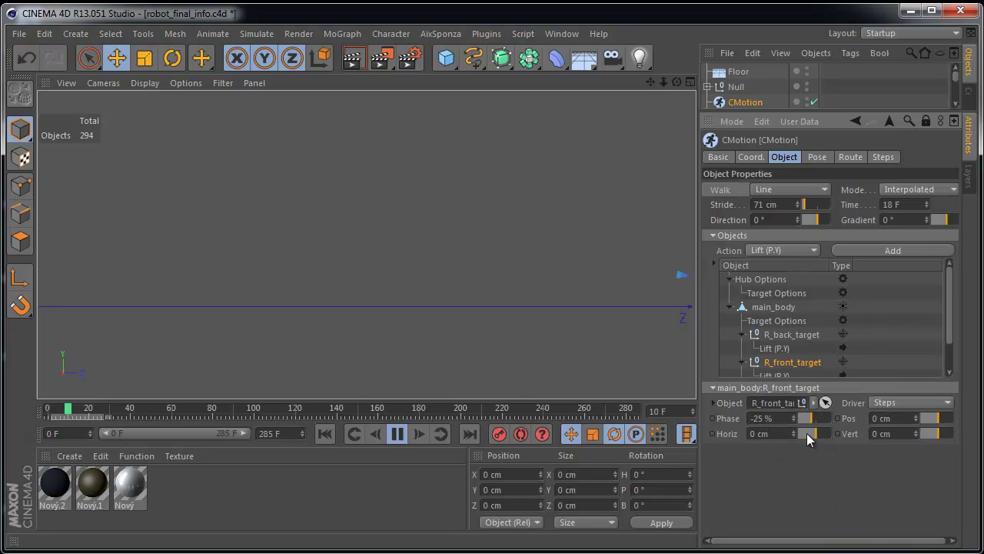
{"action": "scroll", "coordinate": [954, 285], "scroll_direction": "down", "scroll_amount": 2}
{"action": "right_click", "coordinate": [782, 356]}
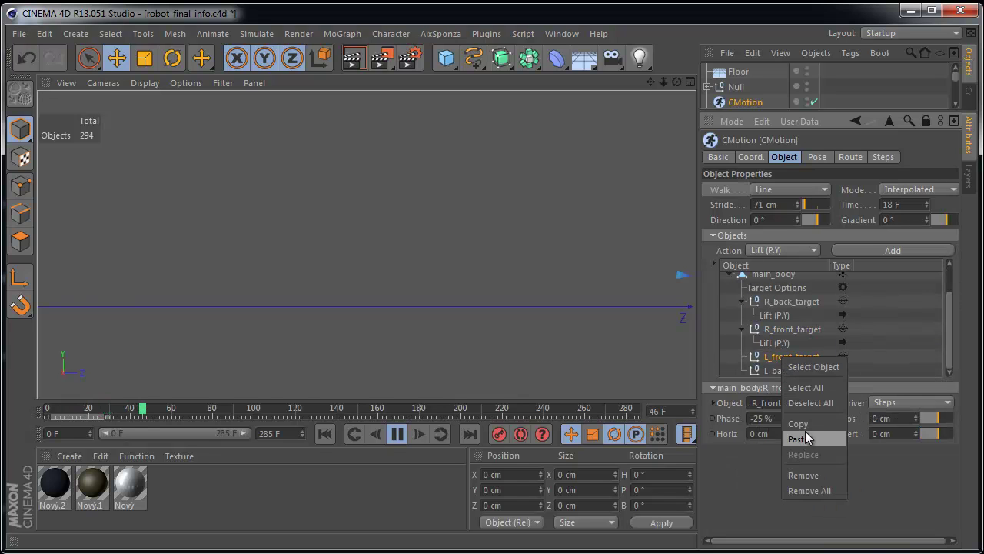
{"action": "left_click", "coordinate": [806, 437]}
{"action": "scroll", "coordinate": [938, 359], "scroll_direction": "down", "scroll_amount": 1}
{"action": "right_click", "coordinate": [783, 370]}
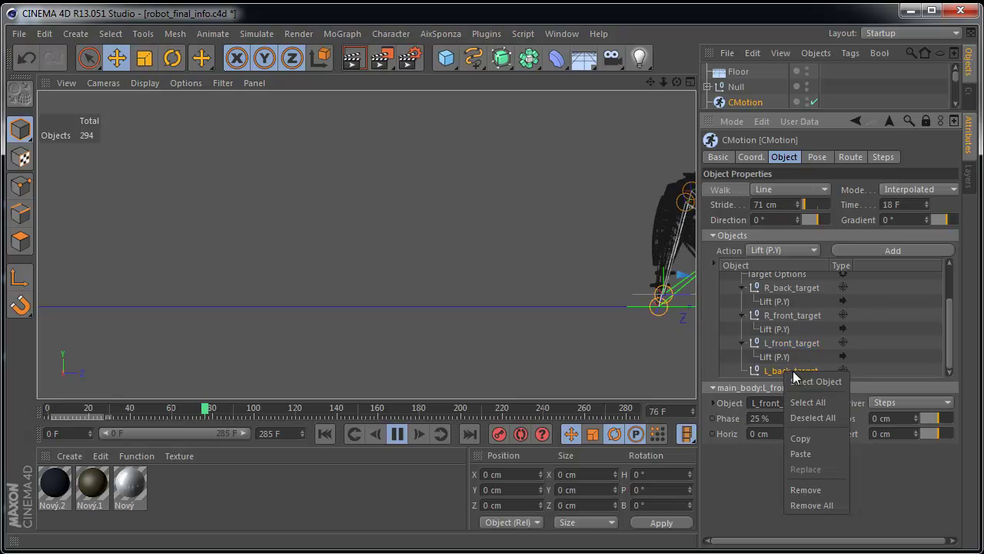
{"action": "left_click", "coordinate": [816, 455]}
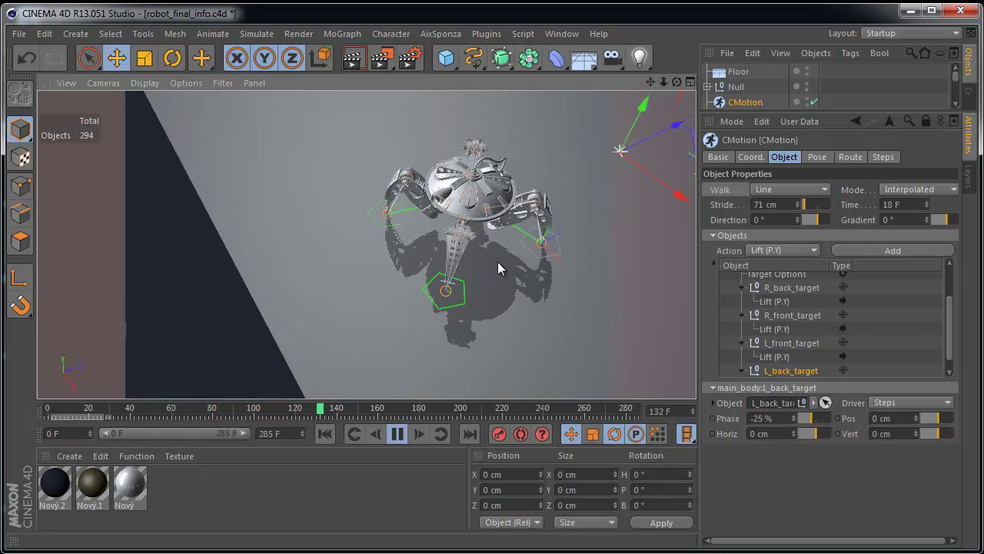
Increase CMotion's stride to 73 cm.
{"action": "left_click", "coordinate": [798, 202]}
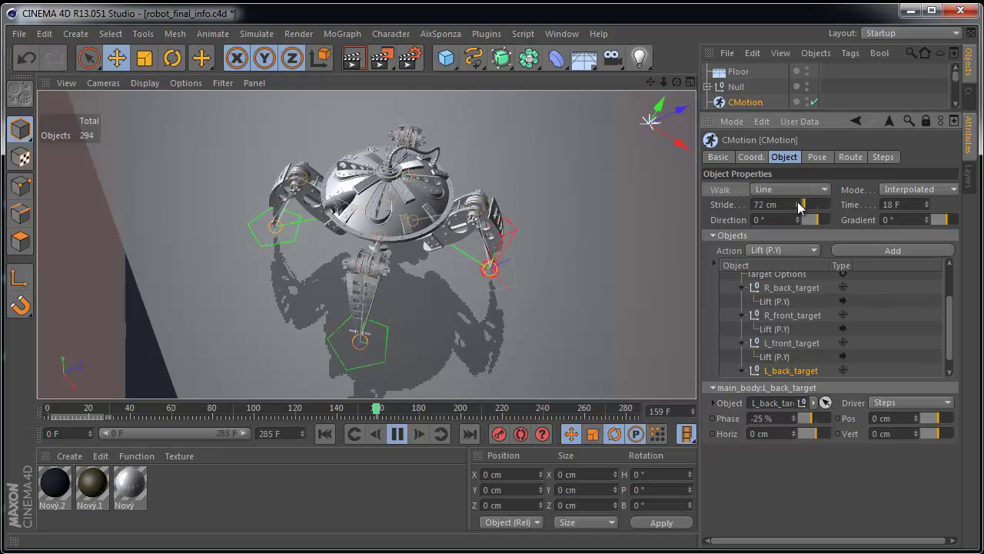
{"action": "left_click", "coordinate": [797, 201]}
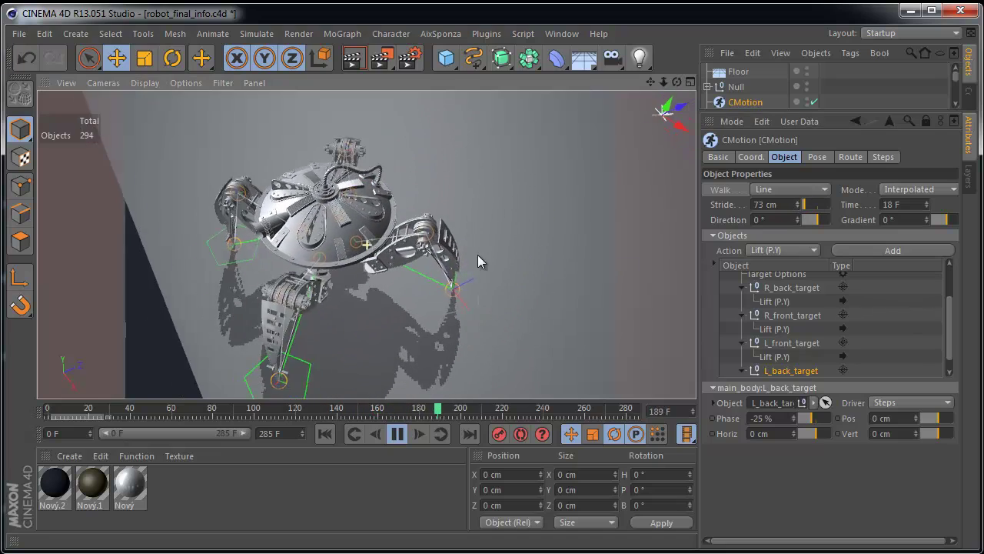
Select R_back_target in CMotion's object list and pause the walk playback in the top view.
{"action": "scroll", "coordinate": [890, 325], "scroll_direction": "up", "scroll_amount": 1}
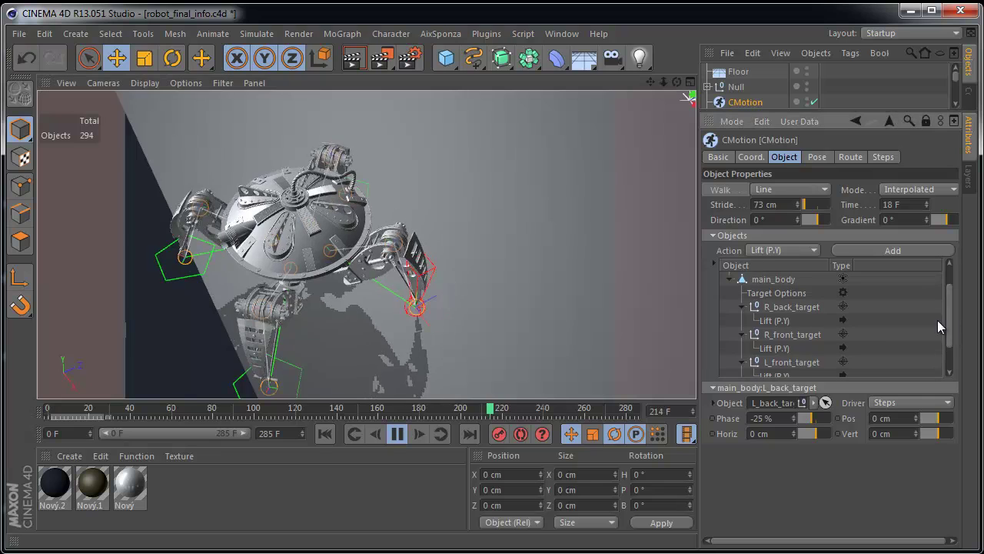
{"action": "left_click", "coordinate": [784, 307]}
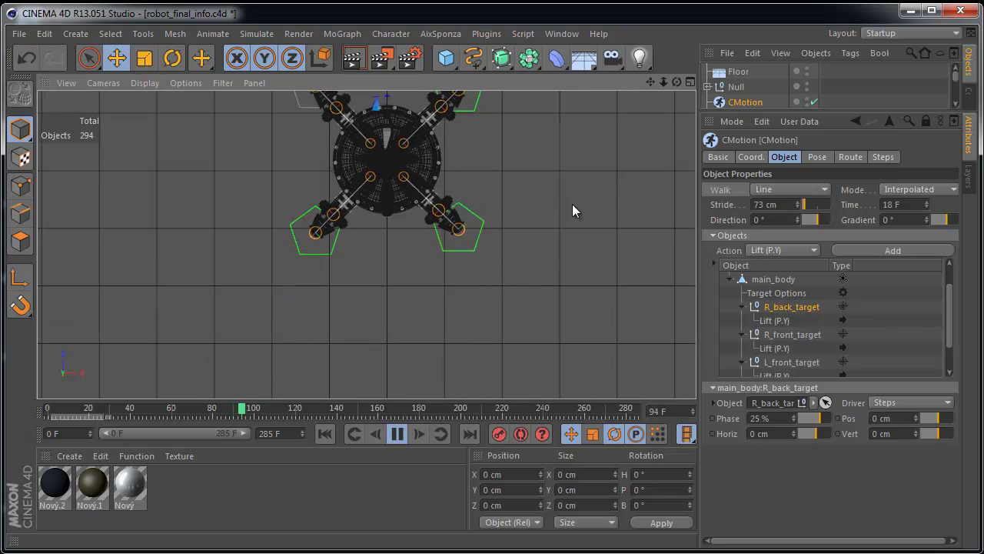
{"action": "left_click", "coordinate": [398, 433]}
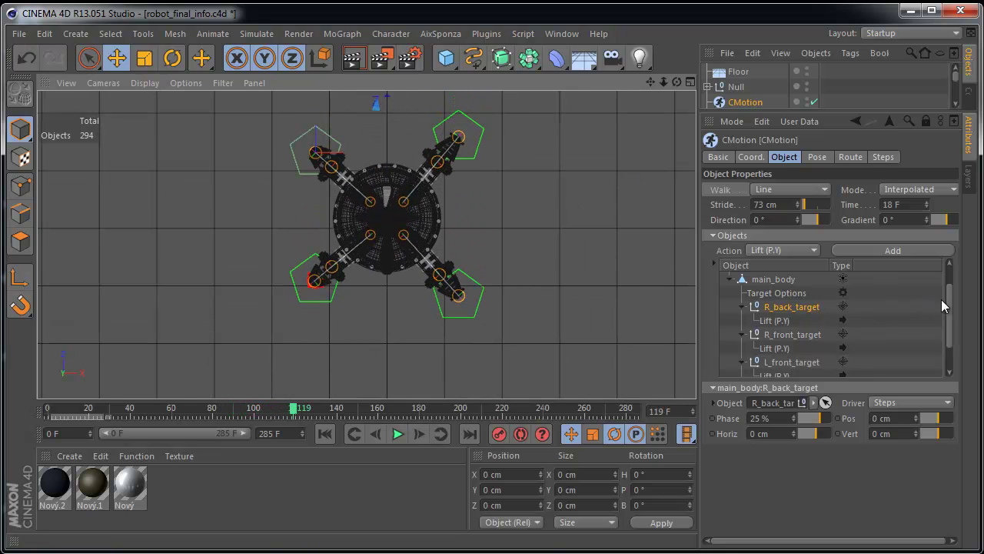
Offset L_front_target in CMotion with a Horiz value of 15 cm and a Pos value of 35 cm.
{"action": "left_click_drag", "start_coordinate": [948, 293], "coordinate": [882, 333]}
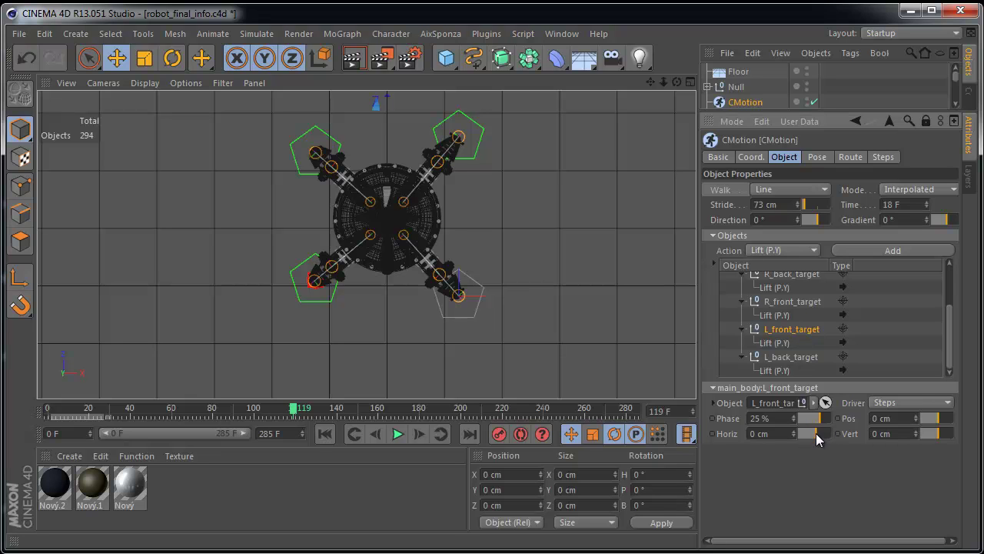
{"action": "mouse_move", "coordinate": [813, 433]}
{"action": "left_mouse_down"}
{"action": "mouse_move", "coordinate": [805, 438]}
{"action": "mouse_move", "coordinate": [819, 434]}
{"action": "left_mouse_up"}
{"action": "left_click", "coordinate": [781, 433]}
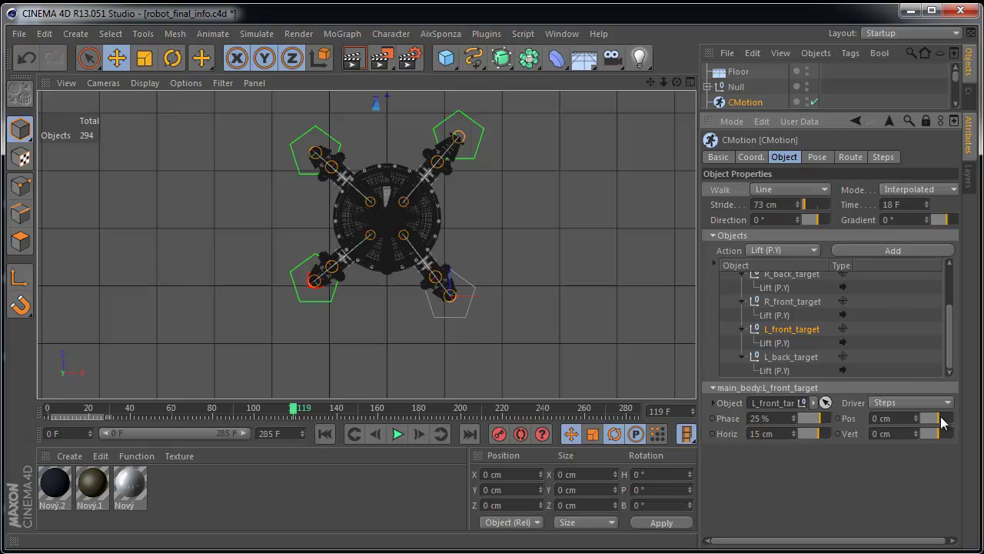
{"action": "left_click_drag", "start_coordinate": [944, 421], "coordinate": [946, 421]}
{"action": "type", "text": "35"}
{"action": "key", "text": "Return"}
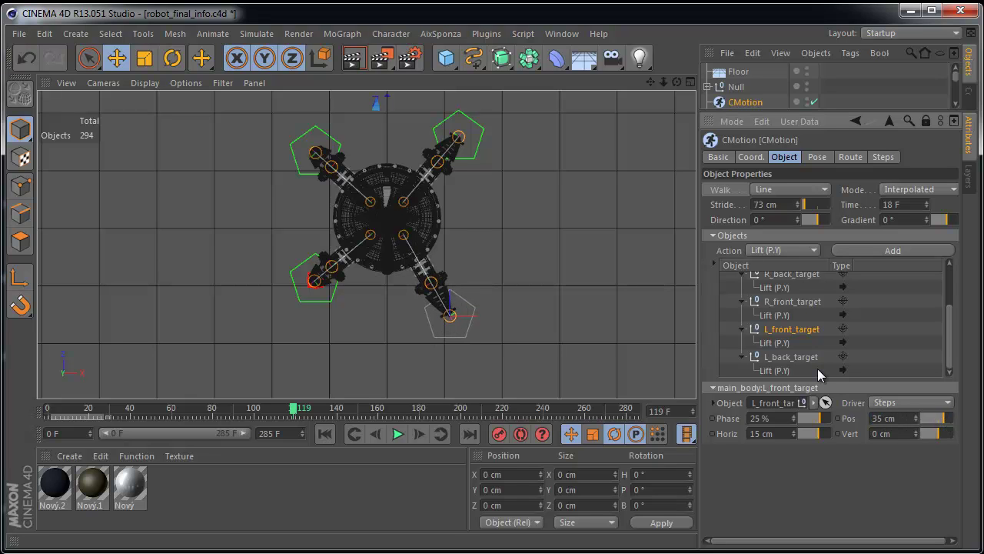
Offset R_front_target in CMotion with a Horiz value of -15 cm and a Pos value of 35 cm.
{"action": "left_click", "coordinate": [793, 305]}
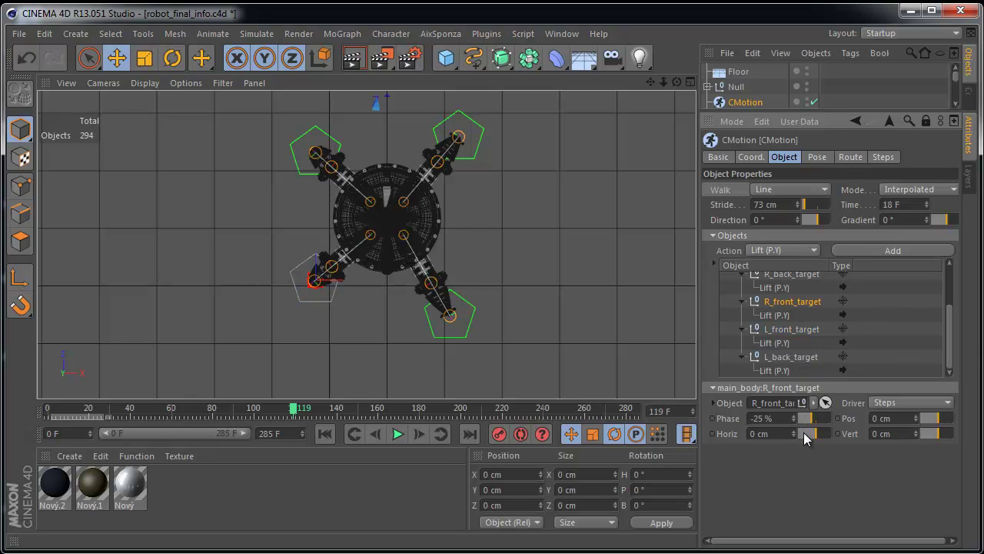
{"action": "left_click_drag", "start_coordinate": [800, 434], "coordinate": [814, 435]}
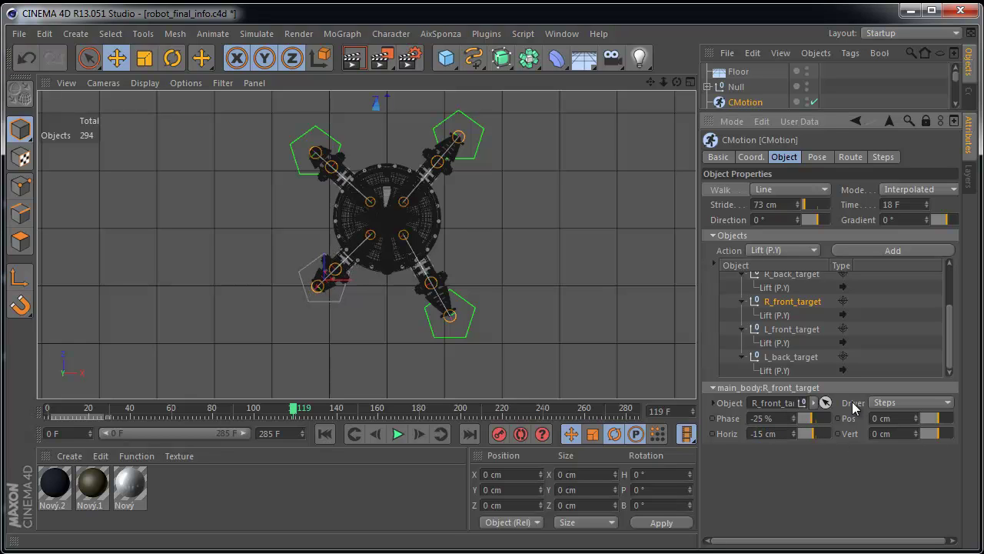
{"action": "left_click_drag", "start_coordinate": [932, 419], "coordinate": [836, 339]}
{"action": "type", "text": "35"}
{"action": "key", "text": "Return"}
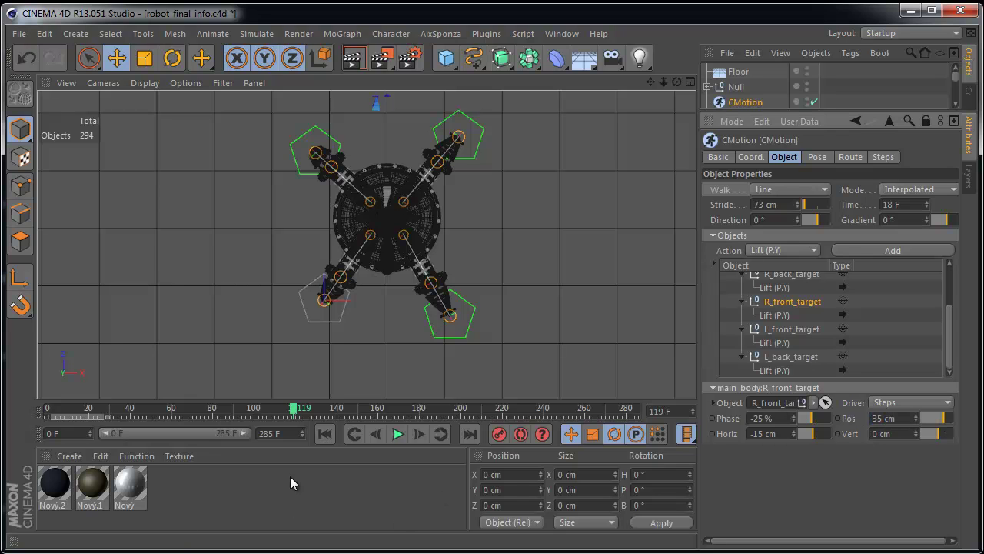
Play the walk from the start in the perspective view and examine the leg movement with the new target offsets.
{"action": "key", "text": "F1"}
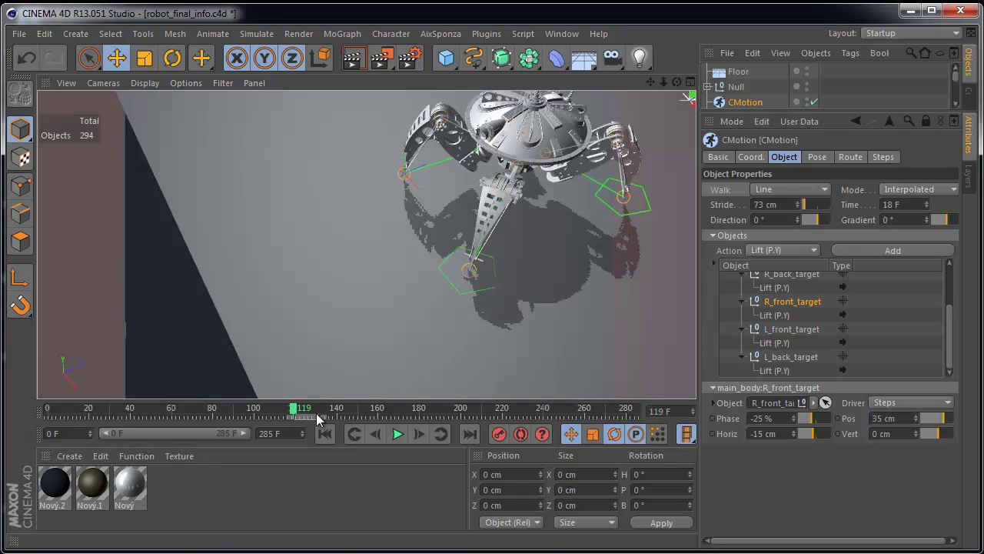
{"action": "left_click_drag", "start_coordinate": [312, 412], "coordinate": [30, 420]}
{"action": "middle_click_drag", "start_coordinate": [475, 304], "coordinate": [154, 435], "text": "alt"}
{"action": "middle_click_drag", "start_coordinate": [453, 320], "coordinate": [415, 367], "text": "alt"}
{"action": "left_click", "coordinate": [399, 435]}
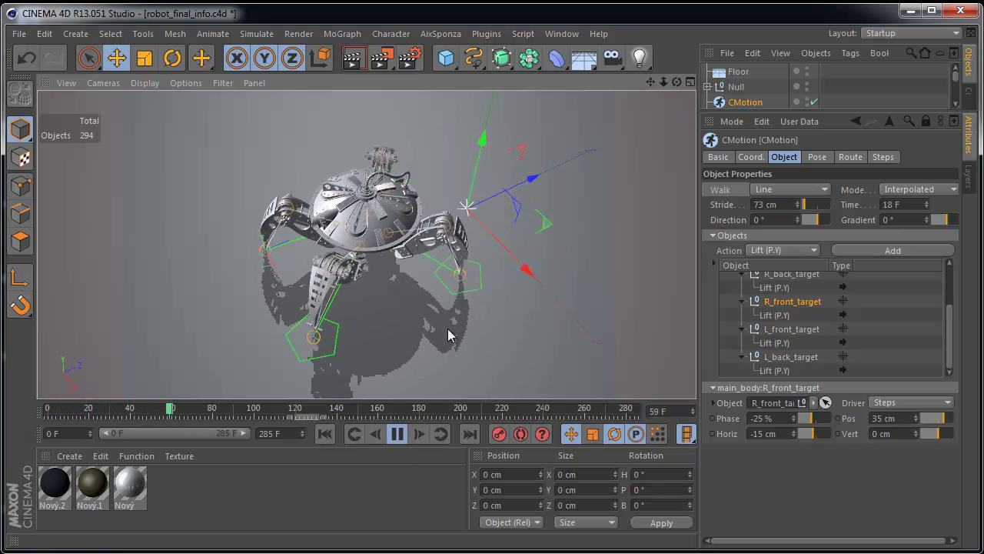
{"action": "left_click_drag", "start_coordinate": [430, 329], "coordinate": [409, 288], "text": "alt"}
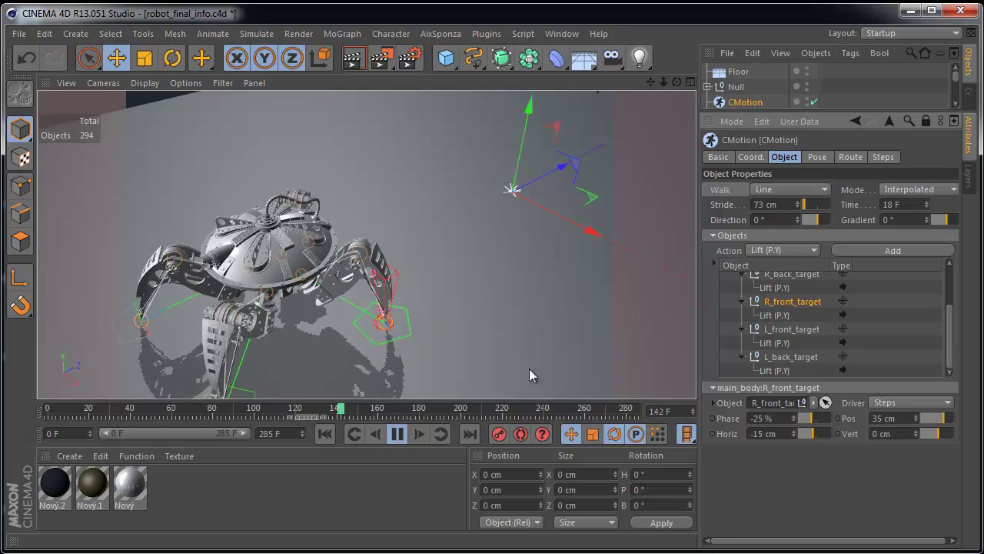
Select main_body in CMotion's object list, try shifting its Pos value to -8.9 cm, and reset it to 0 cm.
{"action": "scroll", "coordinate": [941, 269], "scroll_direction": "up", "scroll_amount": 3}
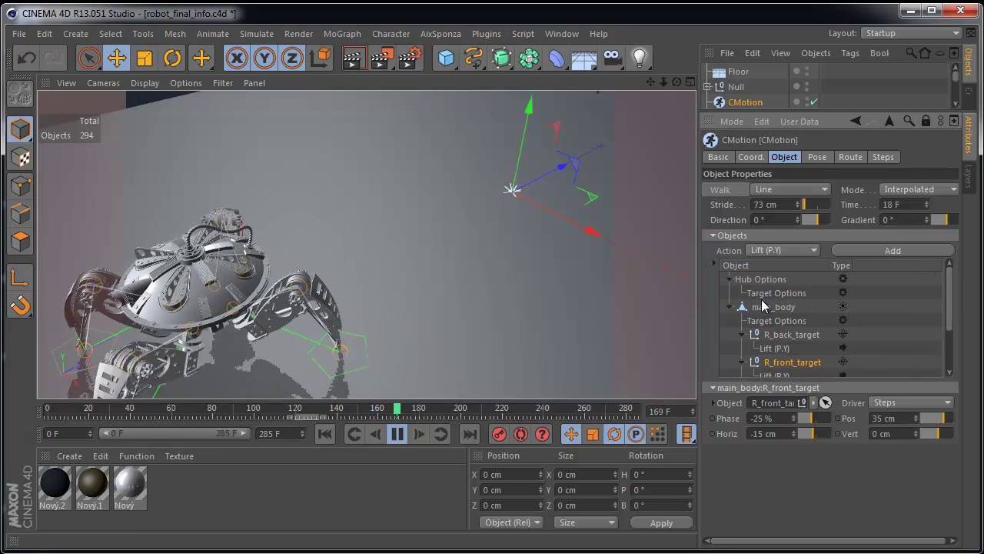
{"action": "left_click", "coordinate": [767, 306]}
{"action": "key", "text": "o"}
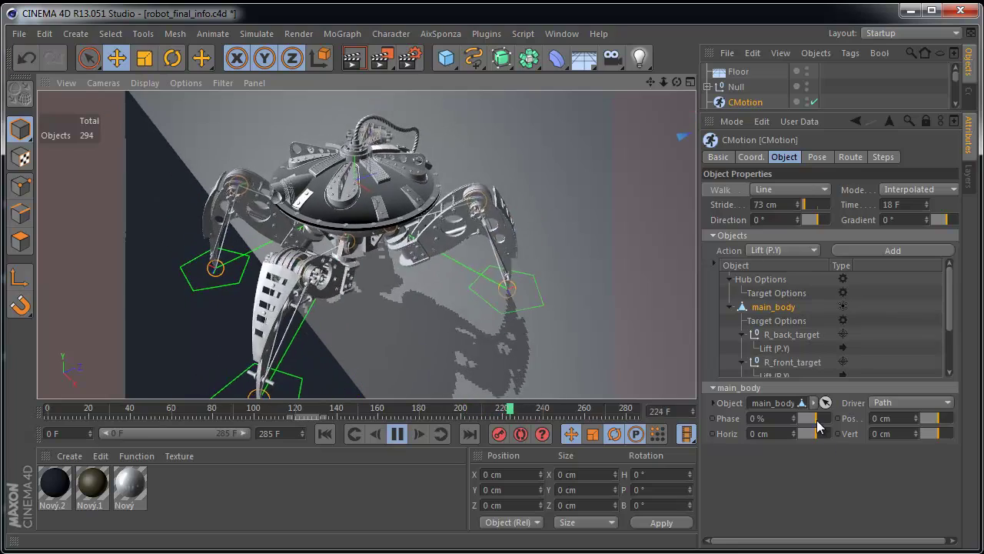
{"action": "mouse_move", "coordinate": [944, 419]}
{"action": "left_mouse_down"}
{"action": "mouse_move", "coordinate": [929, 419]}
{"action": "mouse_move", "coordinate": [941, 424]}
{"action": "left_mouse_up"}
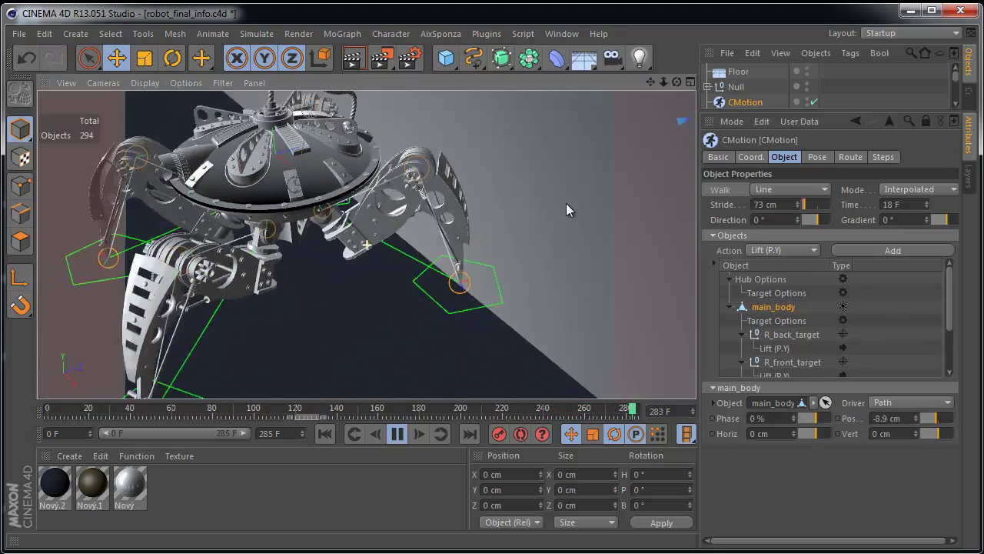
{"action": "left_click", "coordinate": [903, 417]}
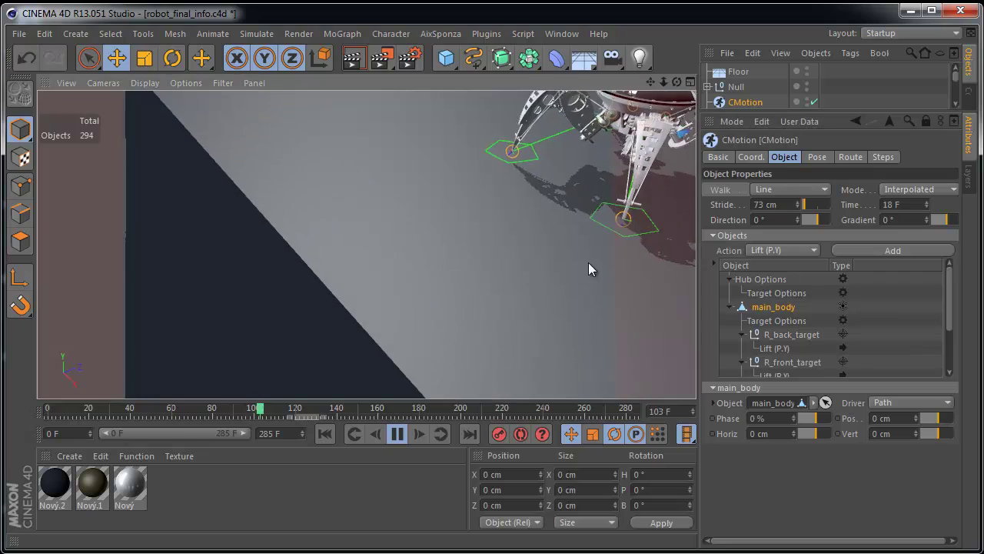
Raise main_body in CMotion to a Vert value of 40 cm.
{"action": "left_click_drag", "start_coordinate": [938, 435], "coordinate": [943, 435]}
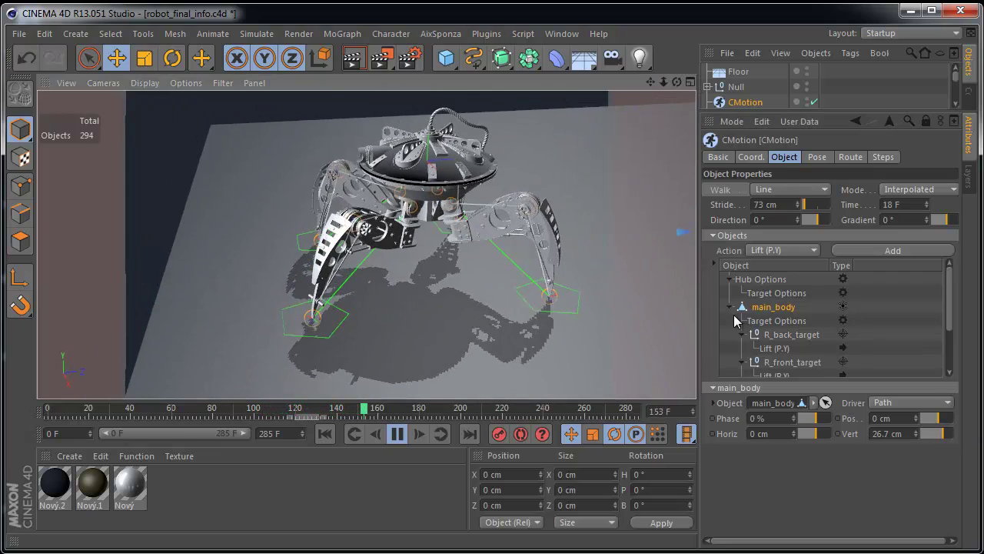
{"action": "left_click_drag", "start_coordinate": [943, 434], "coordinate": [946, 436]}
{"action": "middle_click_drag", "start_coordinate": [291, 247], "coordinate": [417, 315], "text": "alt"}
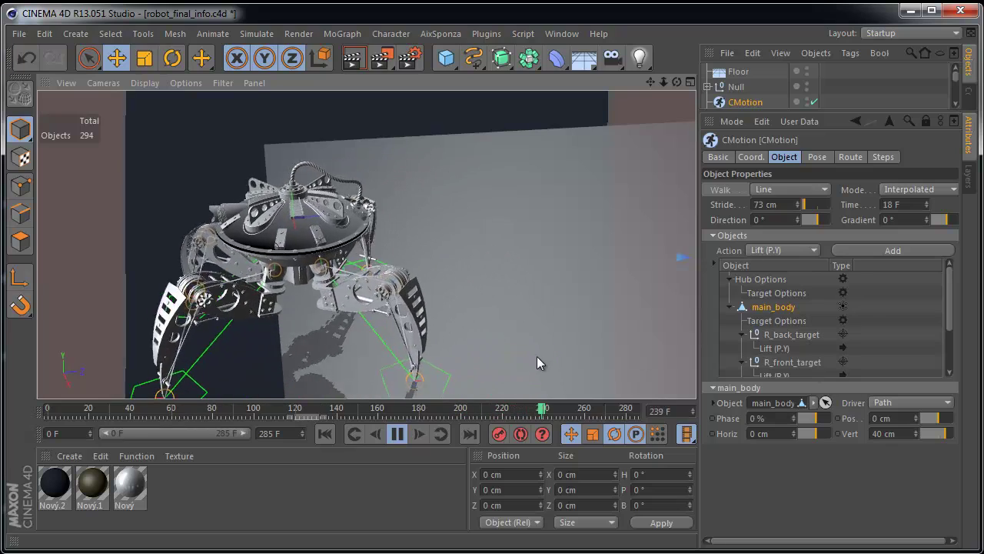
Try a sideways Horiz offset on main_body and reset it to 0 cm.
{"action": "left_click_drag", "start_coordinate": [809, 434], "coordinate": [818, 435]}
{"action": "left_click", "coordinate": [789, 432]}
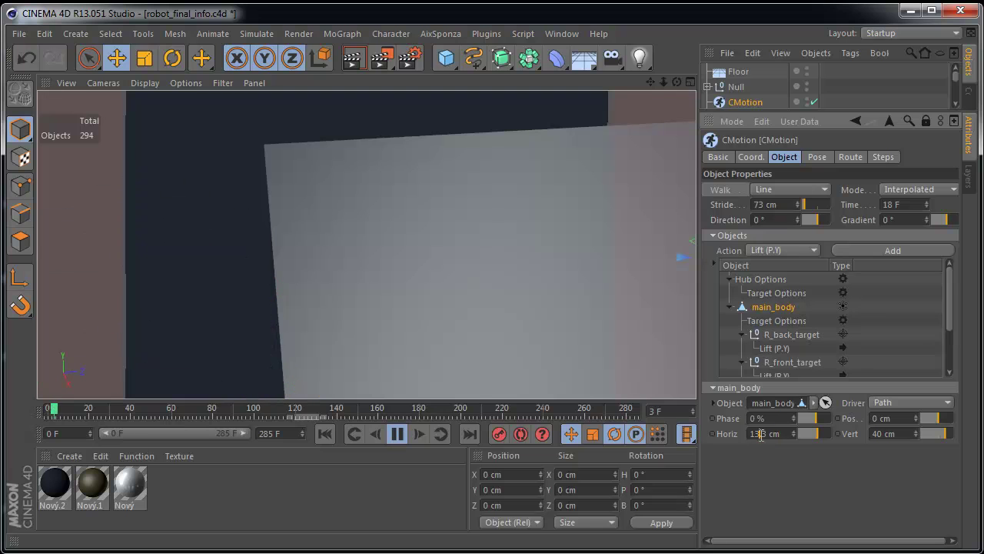
{"action": "type", "text": "0"}
{"action": "key", "text": "Return"}
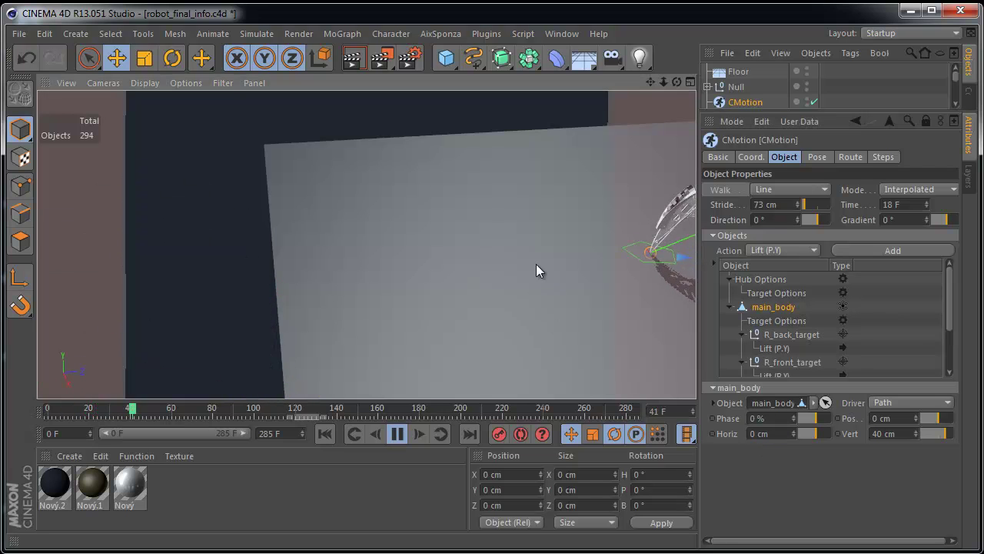
Draw a winding B-spline path in the top view from near the origin past the floor edge, ending at about X 436 cm, Z -2393 cm.
{"action": "left_click_drag", "start_coordinate": [486, 305], "coordinate": [523, 251], "text": "alt"}
{"action": "key", "text": "F2"}
{"action": "right_click_drag", "start_coordinate": [546, 228], "coordinate": [456, 264], "text": "alt"}
{"action": "right_click_drag", "start_coordinate": [367, 244], "coordinate": [451, 280], "text": "alt"}
{"action": "middle_click_drag", "start_coordinate": [460, 249], "coordinate": [478, 215], "text": "alt"}
{"action": "left_click", "coordinate": [473, 57]}
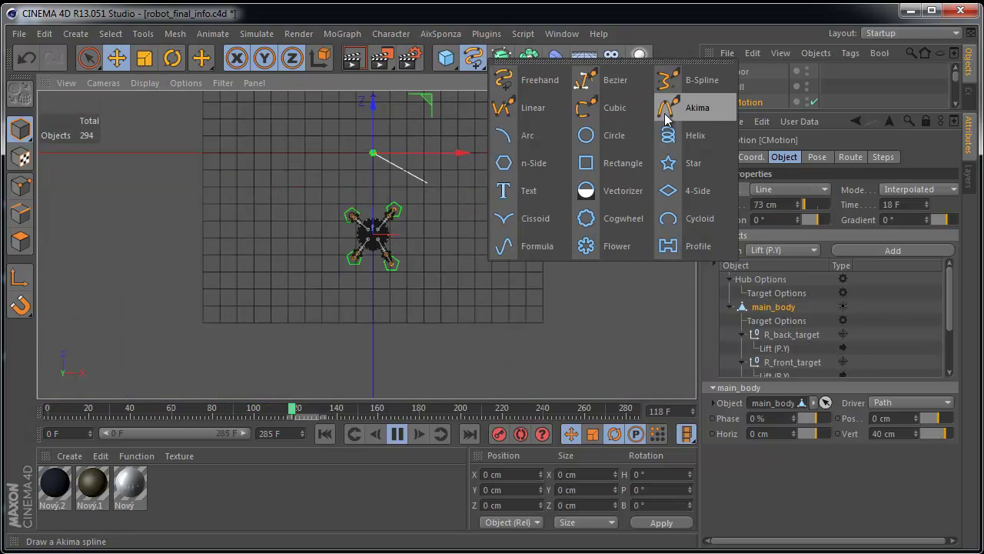
{"action": "left_click", "coordinate": [691, 86]}
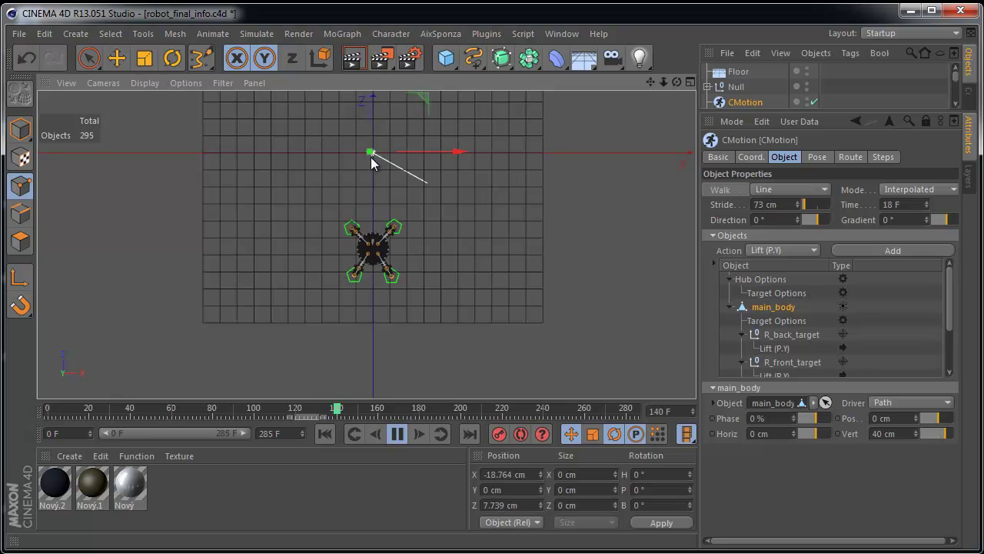
{"action": "left_click_drag", "start_coordinate": [467, 253], "coordinate": [472, 285]}
{"action": "middle_click_drag", "start_coordinate": [473, 285], "coordinate": [470, 247], "text": "alt"}
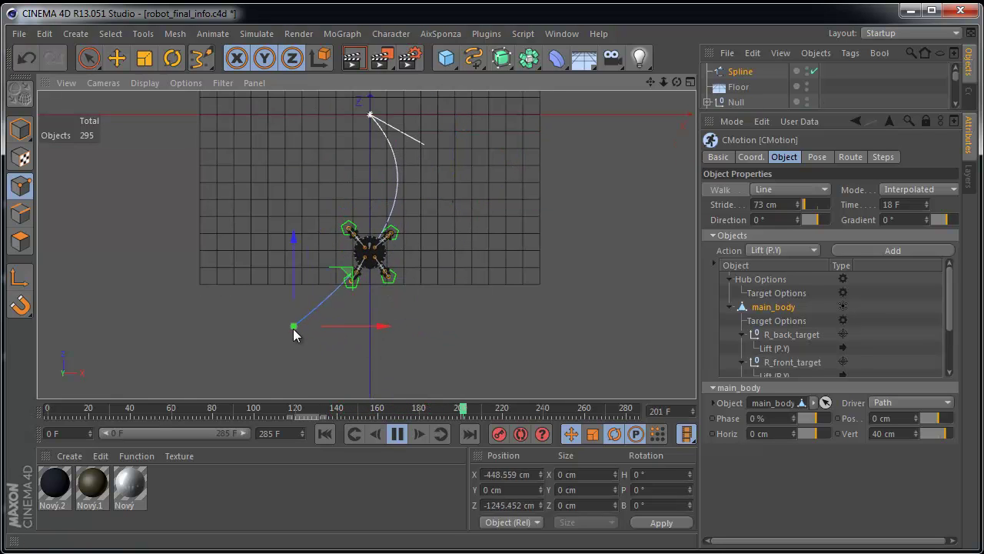
{"action": "right_click_drag", "start_coordinate": [457, 282], "coordinate": [430, 350], "text": "alt"}
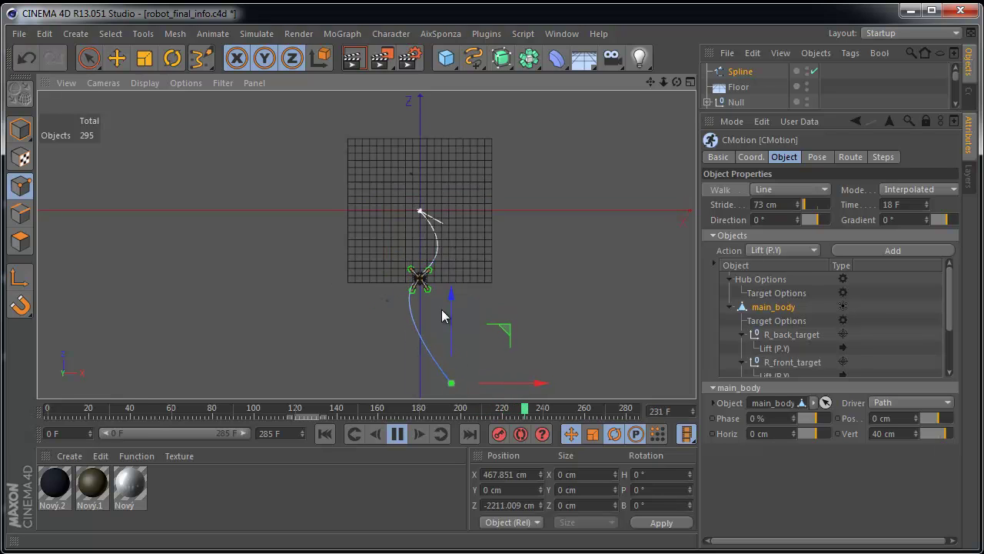
{"action": "scroll", "coordinate": [450, 277], "scroll_direction": "up", "scroll_amount": 1}
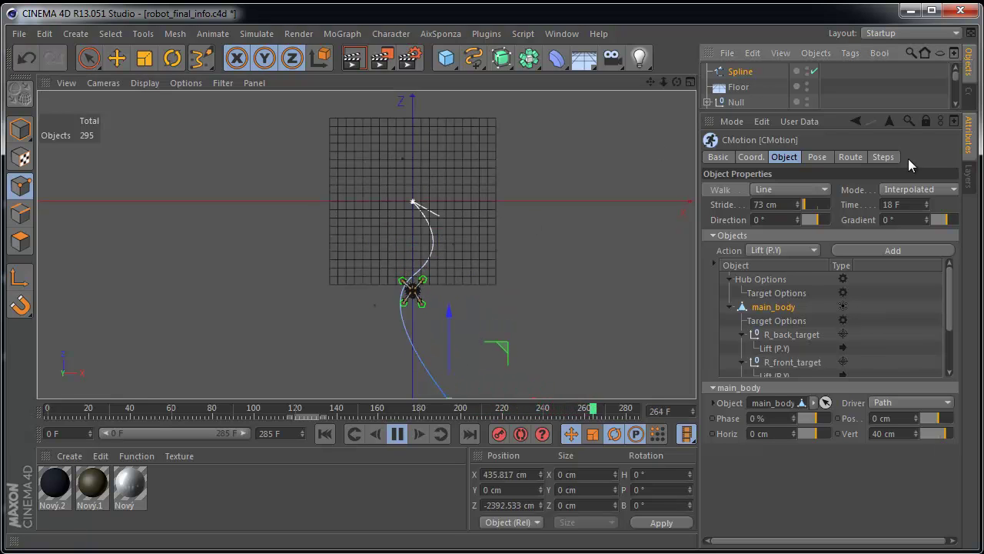
Unlock the attributes display and set the spline's intermediate points to Uniform with a Number of 16.
{"action": "left_click", "coordinate": [926, 122]}
{"action": "left_click", "coordinate": [842, 218]}
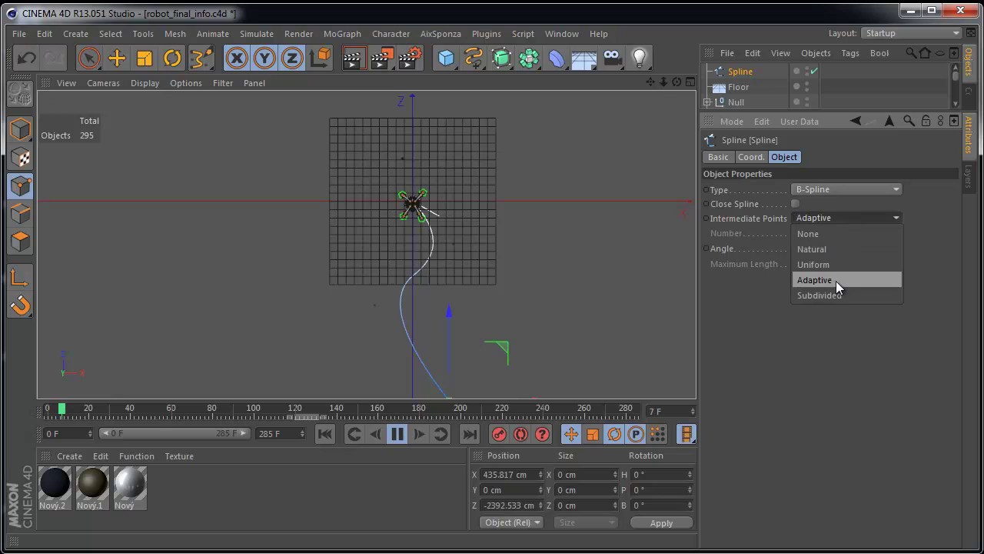
{"action": "left_click", "coordinate": [837, 263]}
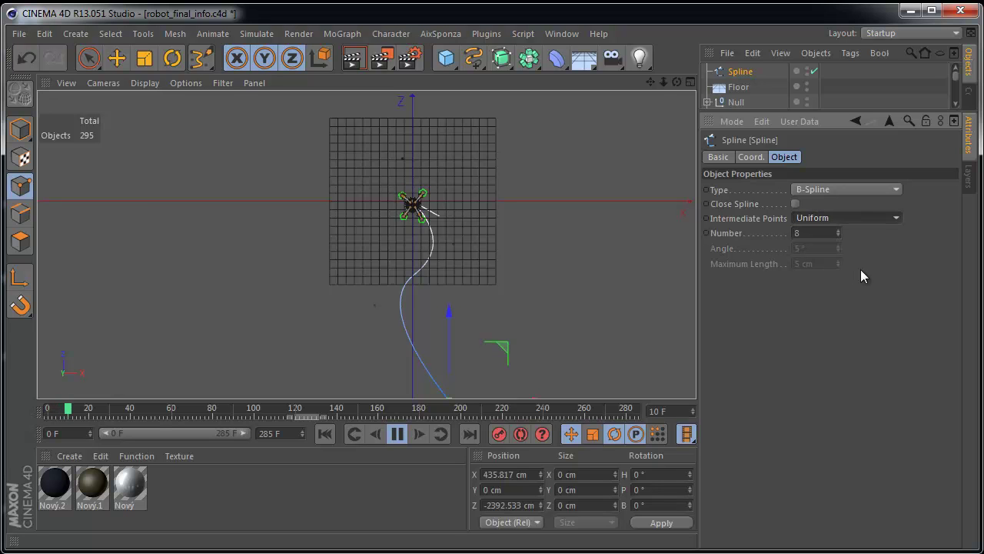
{"action": "double_click", "coordinate": [824, 232]}
{"action": "type", "text": "16"}
{"action": "key", "text": "Return"}
Switch CMotion's walk type to Path in the perspective view and assign the Spline as its path.
{"action": "key", "text": "F1"}
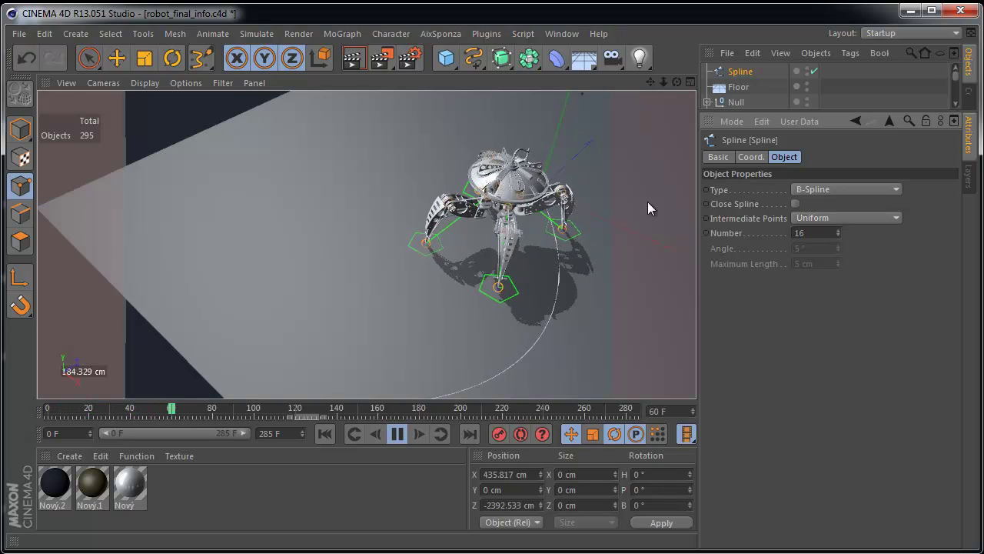
{"action": "left_click_drag", "start_coordinate": [772, 122], "coordinate": [771, 178]}
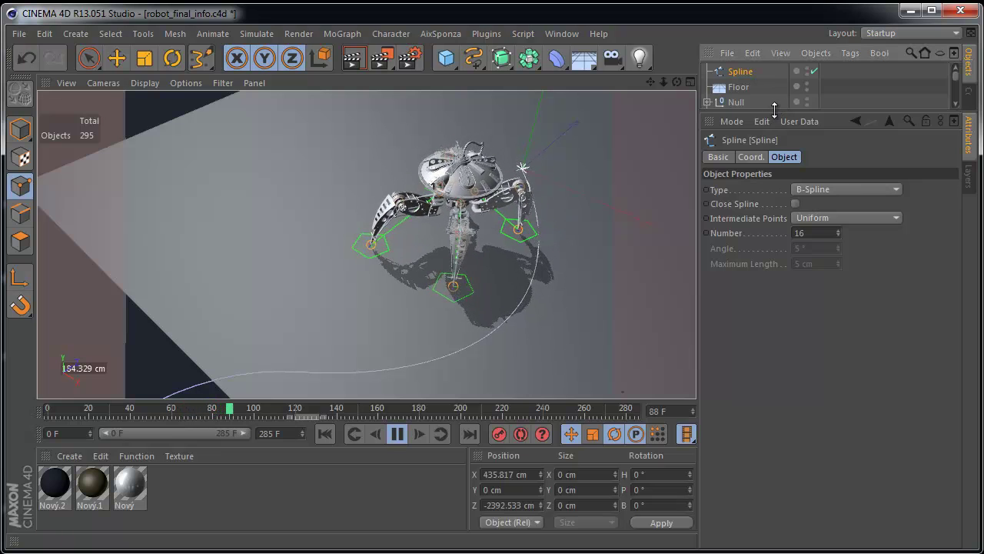
{"action": "left_click", "coordinate": [743, 118]}
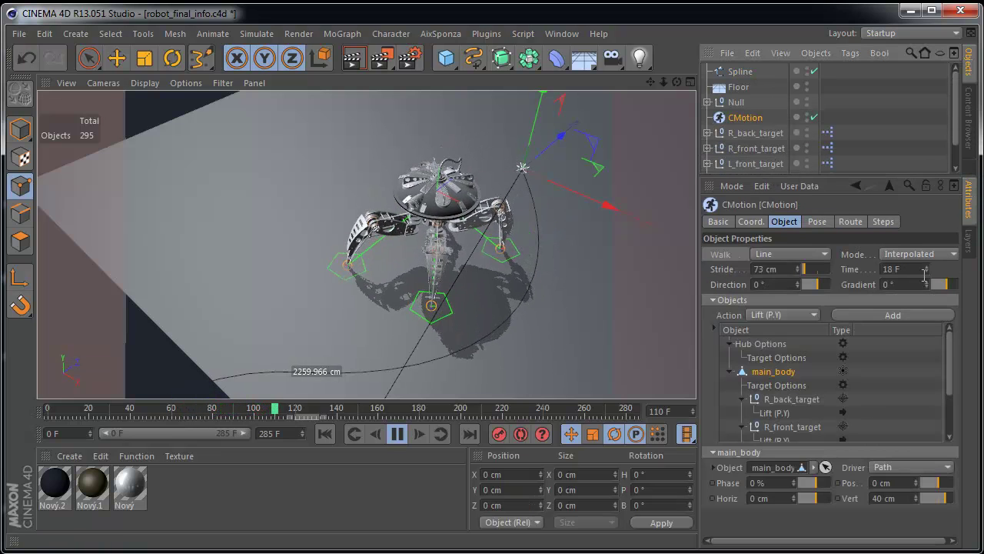
{"action": "left_click", "coordinate": [849, 221]}
{"action": "left_click", "coordinate": [784, 222]}
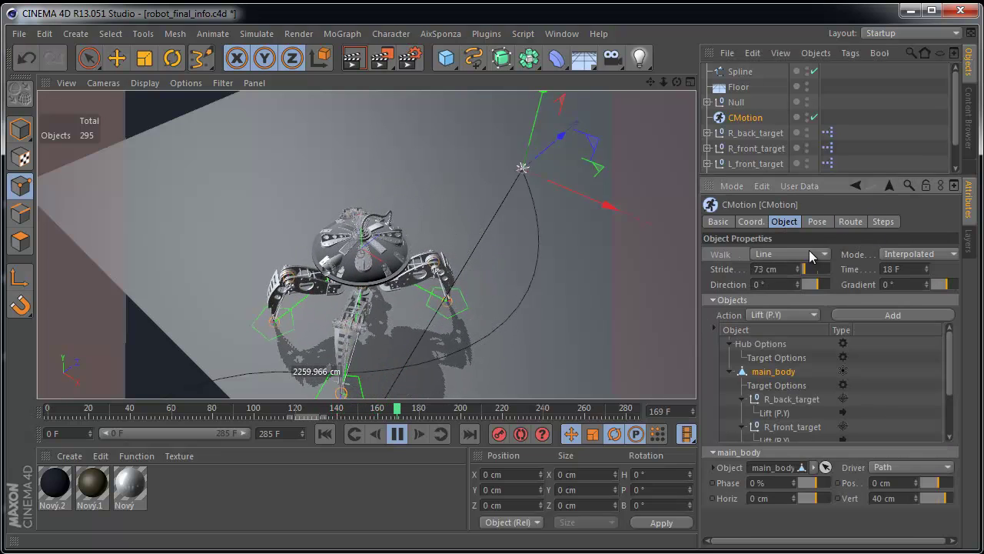
{"action": "left_click", "coordinate": [792, 253]}
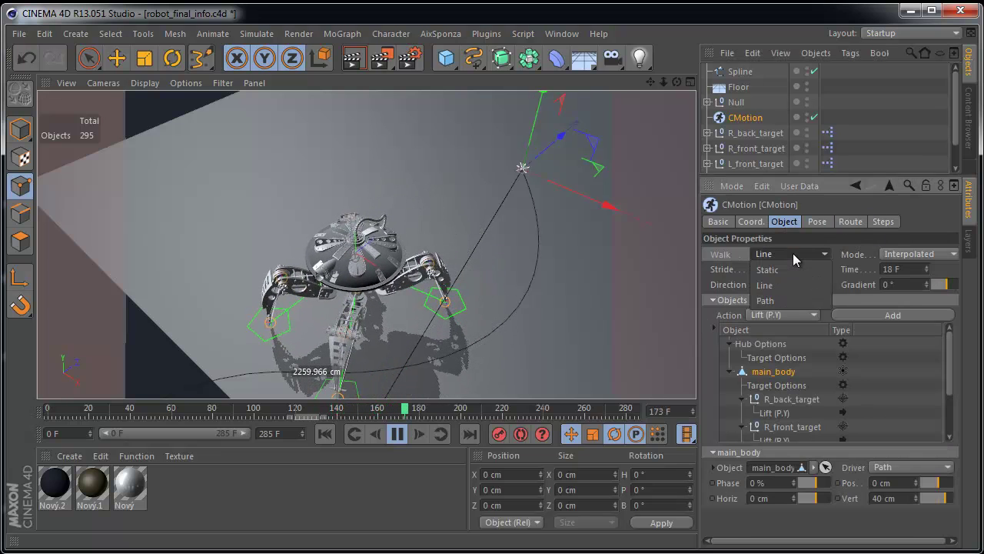
{"action": "left_click", "coordinate": [792, 299]}
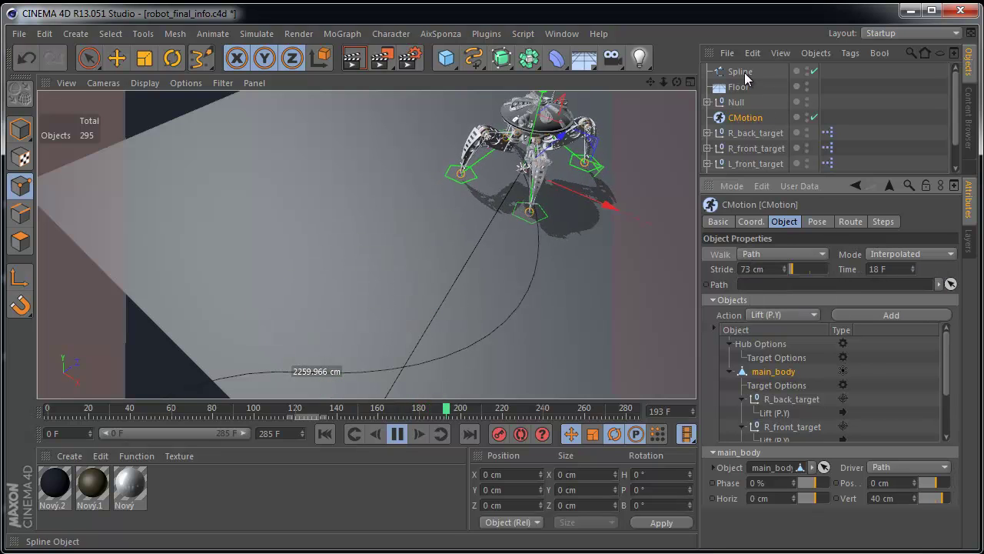
{"action": "left_click_drag", "start_coordinate": [743, 72], "coordinate": [769, 238]}
{"action": "left_click_drag", "start_coordinate": [766, 298], "coordinate": [767, 286]}
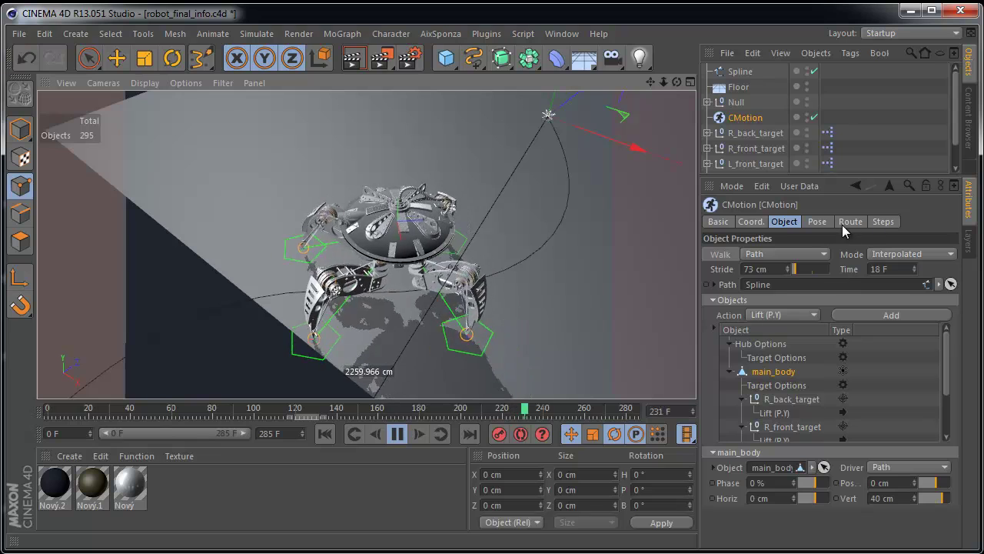
Set the path's Start to 14 % in CMotion's route settings.
{"action": "left_click", "coordinate": [847, 223]}
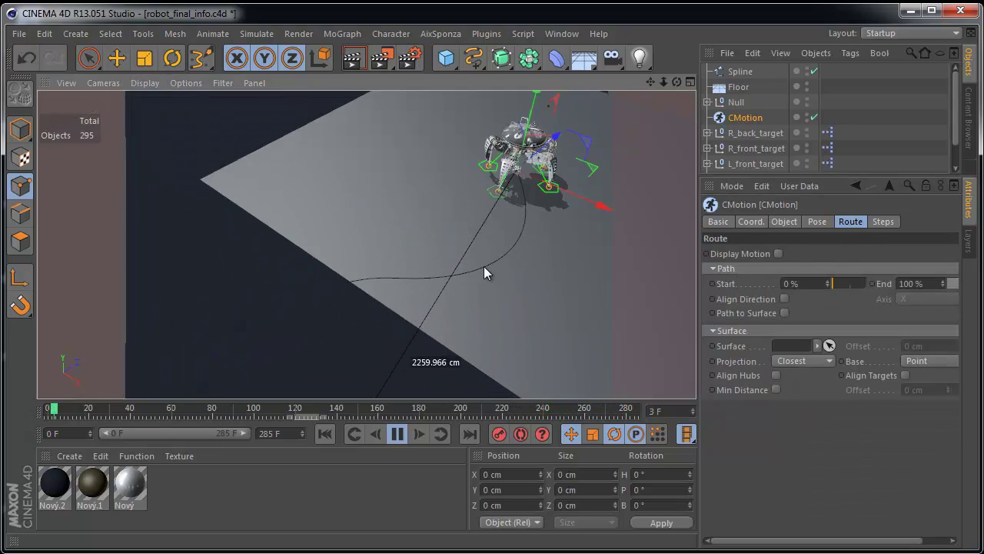
{"action": "middle_click_drag", "start_coordinate": [573, 226], "coordinate": [440, 293], "text": "alt"}
{"action": "right_click_drag", "start_coordinate": [476, 263], "coordinate": [517, 237], "text": "alt"}
{"action": "mouse_move", "coordinate": [835, 288]}
{"action": "left_mouse_down"}
{"action": "mouse_move", "coordinate": [830, 282]}
{"action": "mouse_move", "coordinate": [838, 293]}
{"action": "left_mouse_up"}
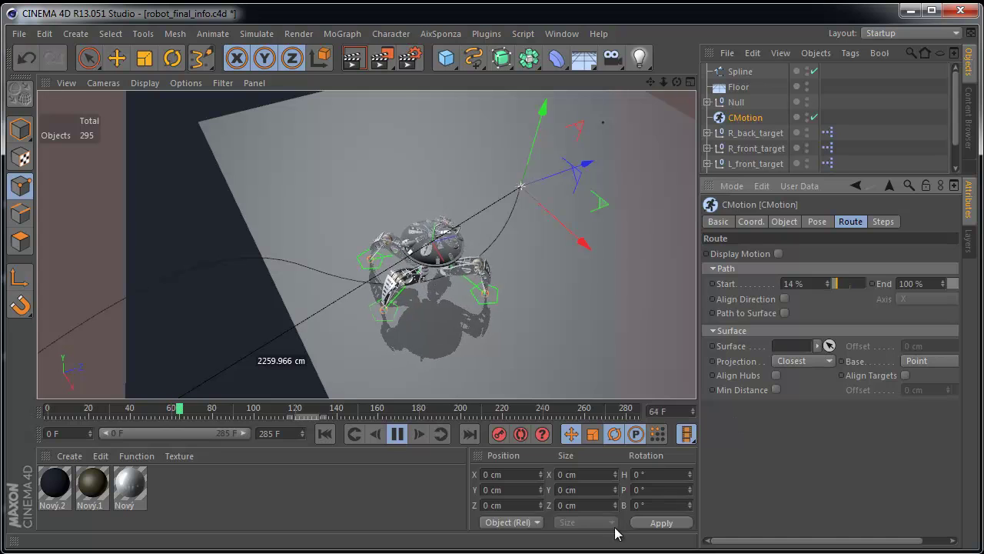
{"action": "left_click_drag", "start_coordinate": [815, 539], "coordinate": [792, 547]}
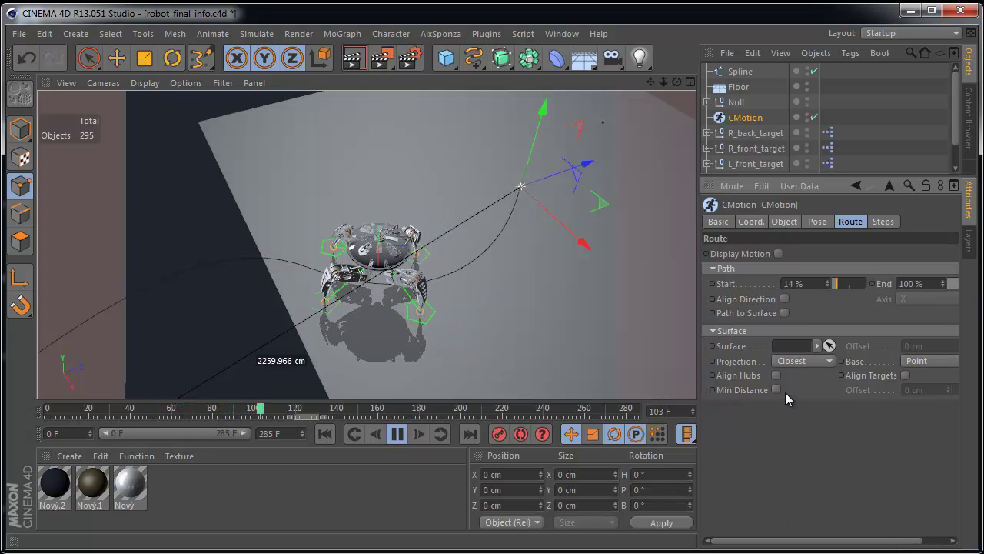
{"action": "left_click", "coordinate": [784, 298]}
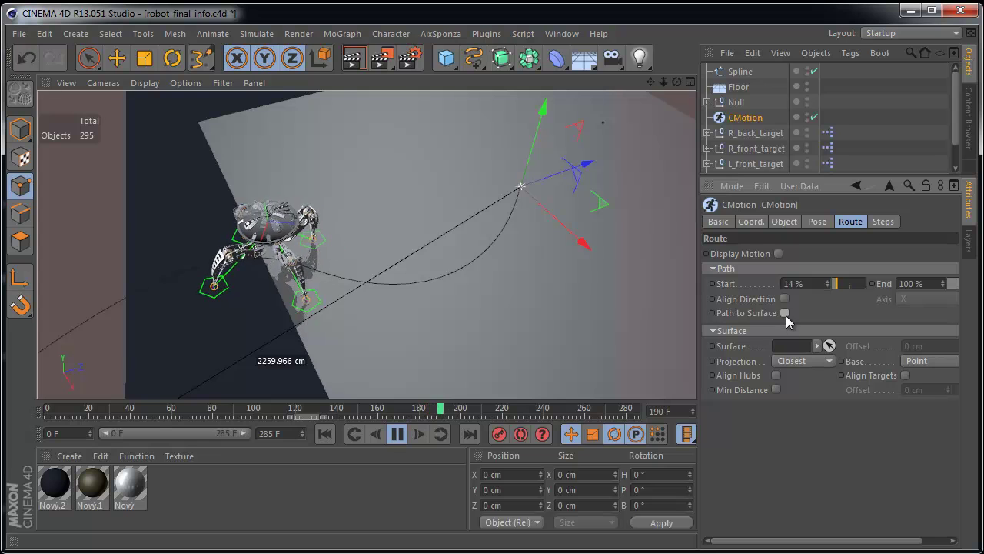
Expand the Null group and enable its Landscape object, with the scene shown in the top view.
{"action": "left_click_drag", "start_coordinate": [502, 304], "coordinate": [497, 334], "text": "alt"}
{"action": "key", "text": "F2"}
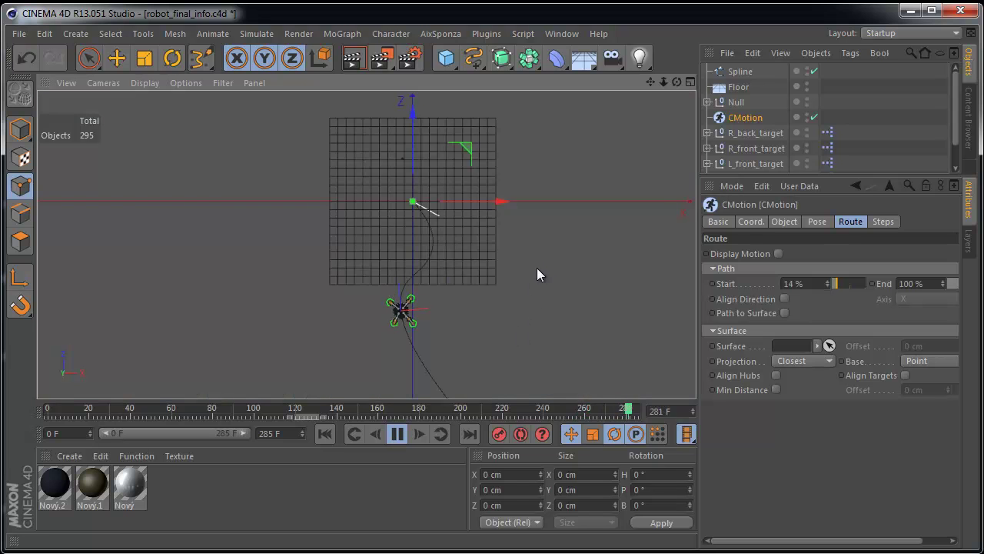
{"action": "scroll", "coordinate": [523, 269], "scroll_direction": "up", "scroll_amount": 3}
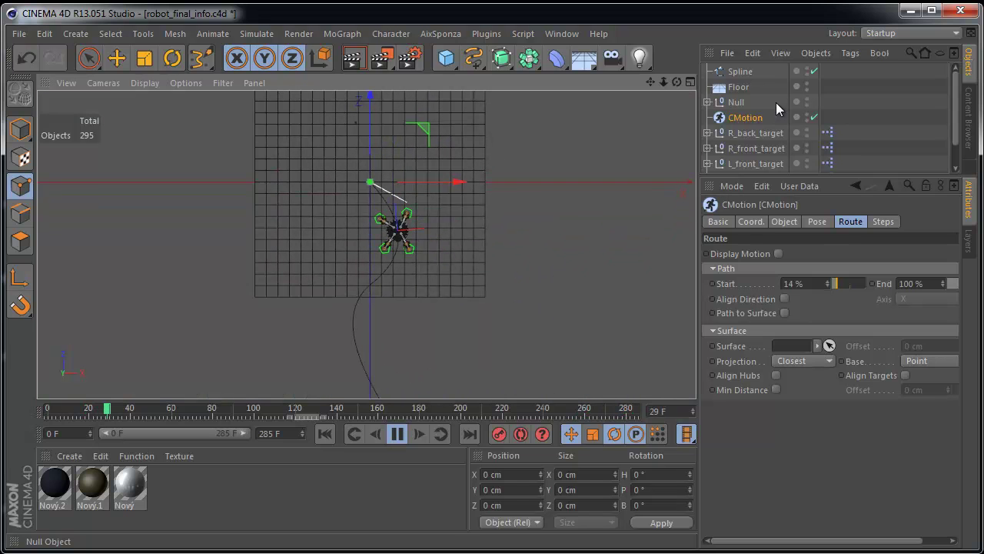
{"action": "left_click", "coordinate": [706, 102]}
{"action": "left_click", "coordinate": [757, 148]}
{"action": "left_click", "coordinate": [814, 147]}
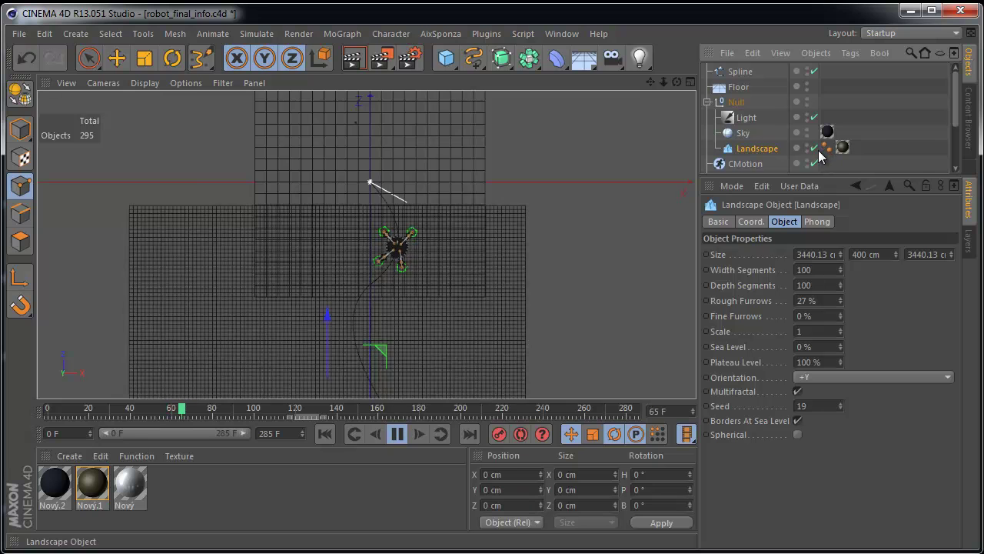
Move the landscape in the top view to about X -187 cm, Z -2326 cm, and return to the perspective view.
{"action": "key", "text": "F1"}
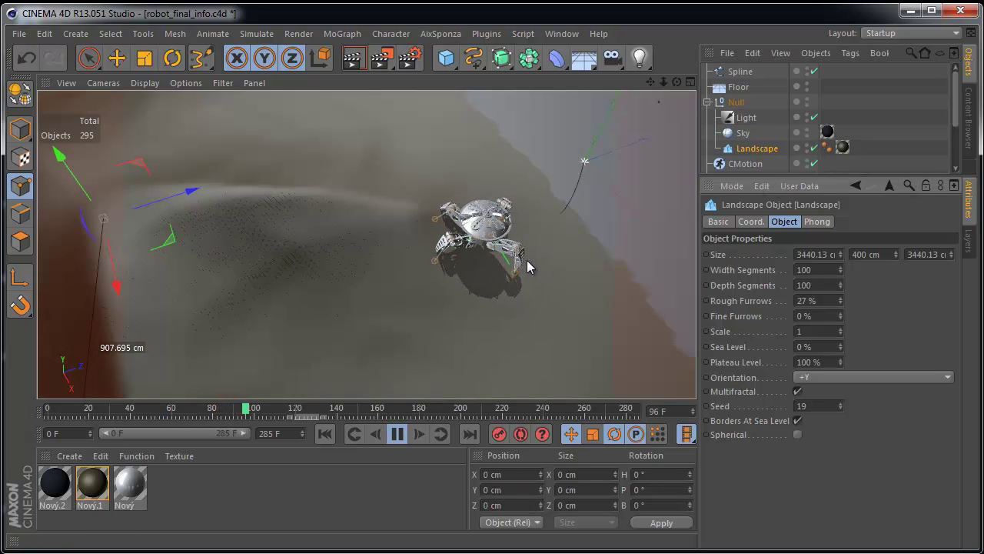
{"action": "key", "text": "F2"}
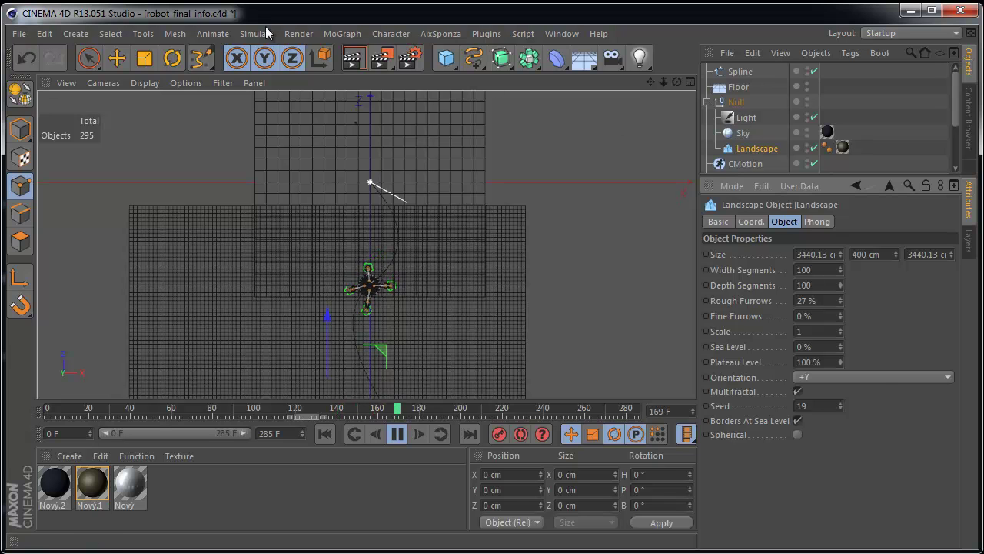
{"action": "left_click", "coordinate": [121, 62]}
{"action": "left_click_drag", "start_coordinate": [503, 248], "coordinate": [512, 227]}
{"action": "key", "text": "F1"}
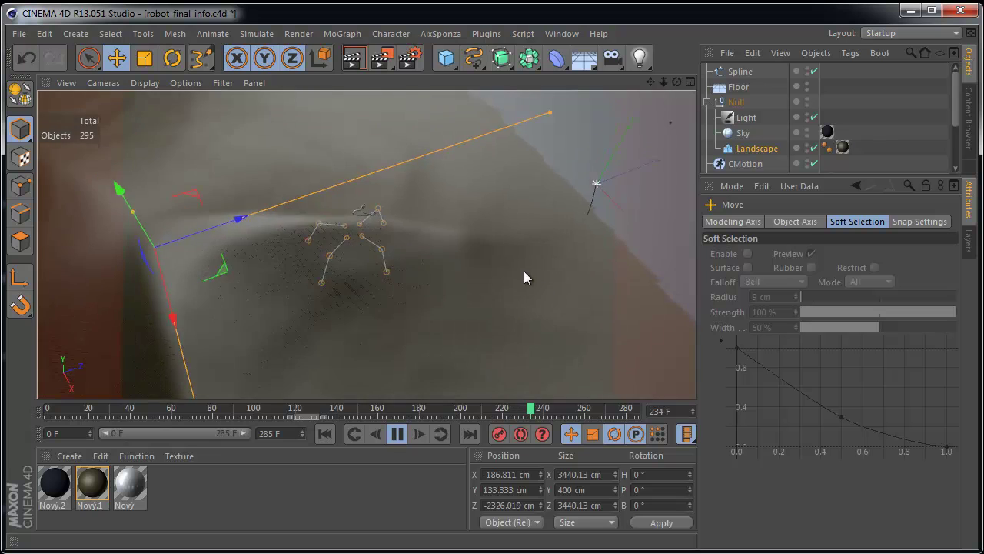
Assign the Landscape object as the walking surface in CMotion's route settings.
{"action": "left_click", "coordinate": [738, 162]}
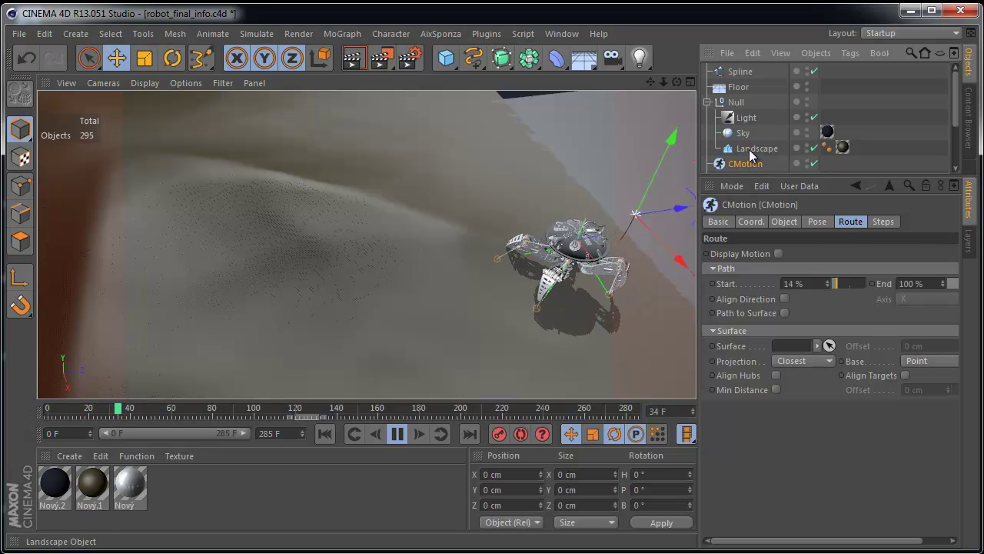
{"action": "left_click_drag", "start_coordinate": [797, 352], "coordinate": [796, 350]}
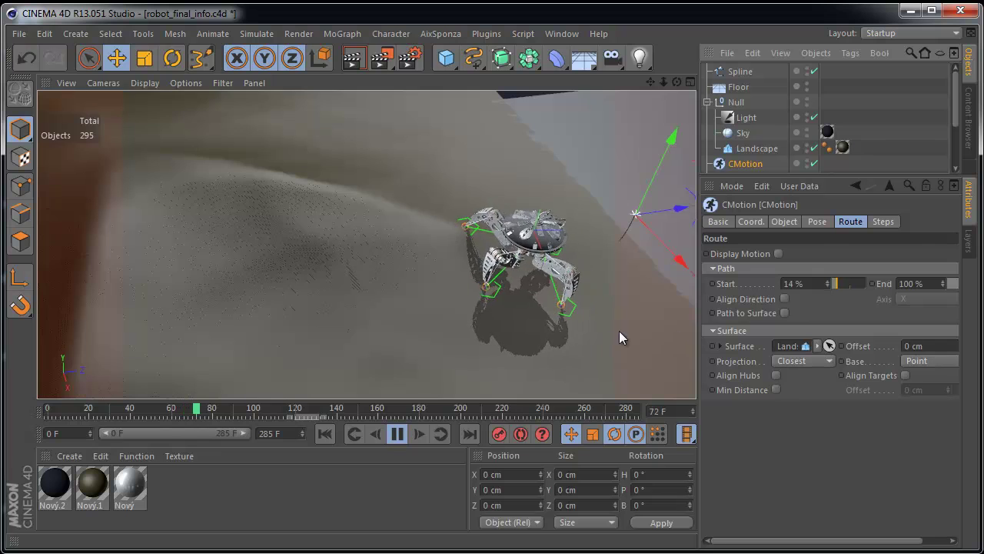
{"action": "left_click_drag", "start_coordinate": [604, 306], "coordinate": [583, 233], "text": "alt"}
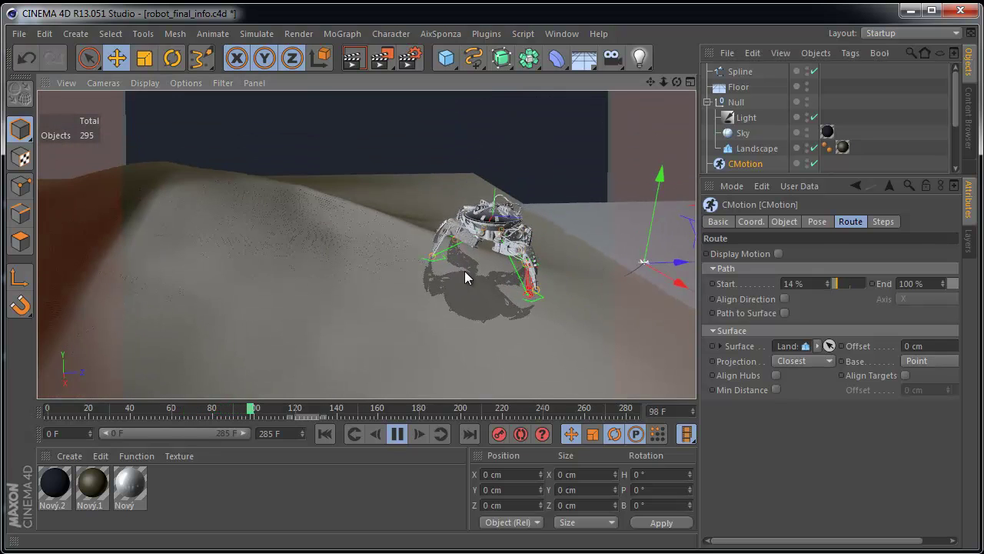
{"action": "scroll", "coordinate": [471, 275], "scroll_direction": "up", "scroll_amount": 3}
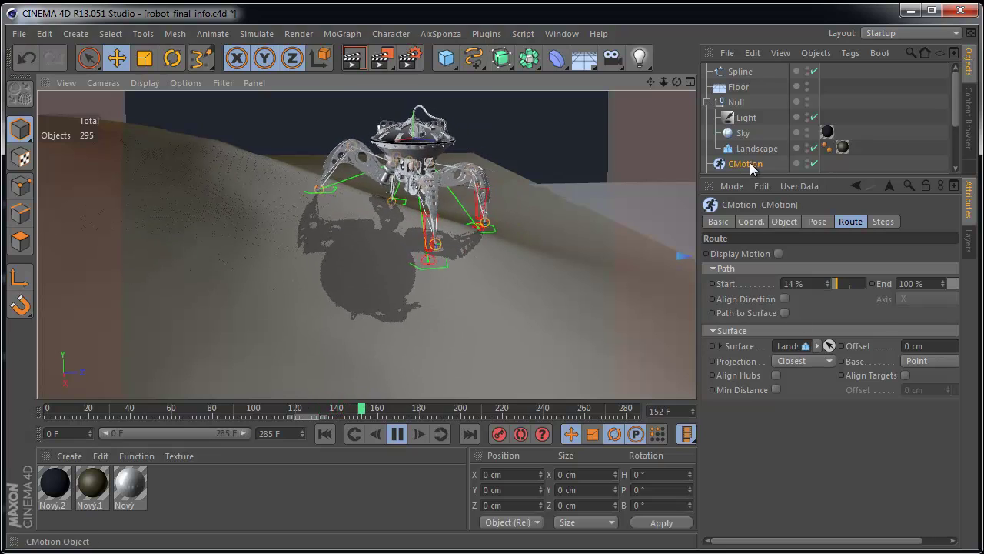
Lower main_body's vertical offset in CMotion to -14 cm.
{"action": "left_click", "coordinate": [817, 222]}
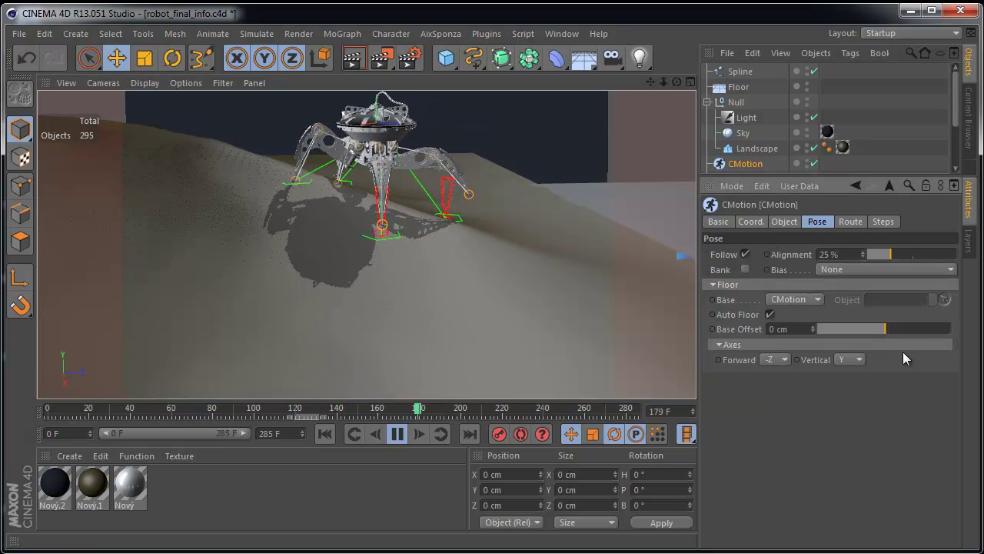
{"action": "left_click", "coordinate": [785, 221]}
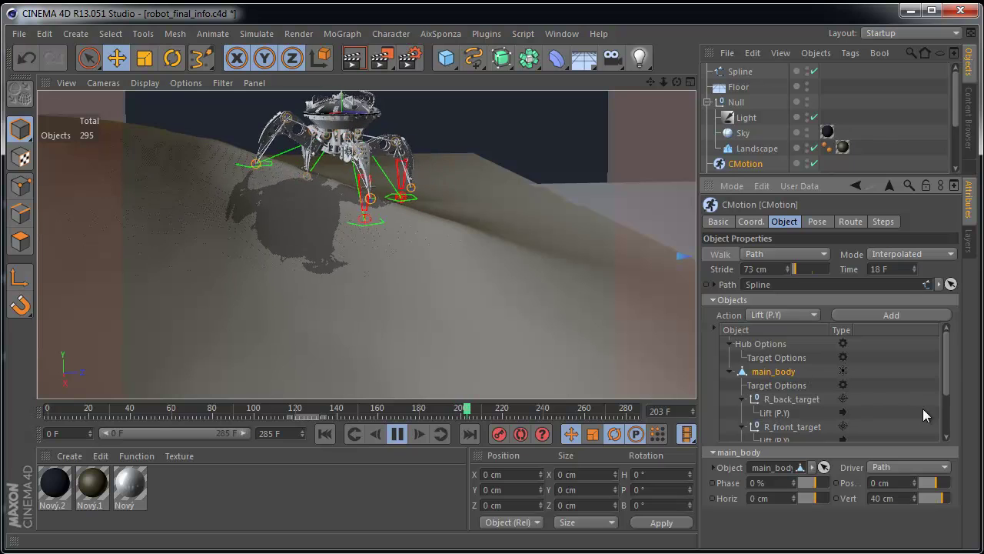
{"action": "left_click_drag", "start_coordinate": [943, 500], "coordinate": [933, 501]}
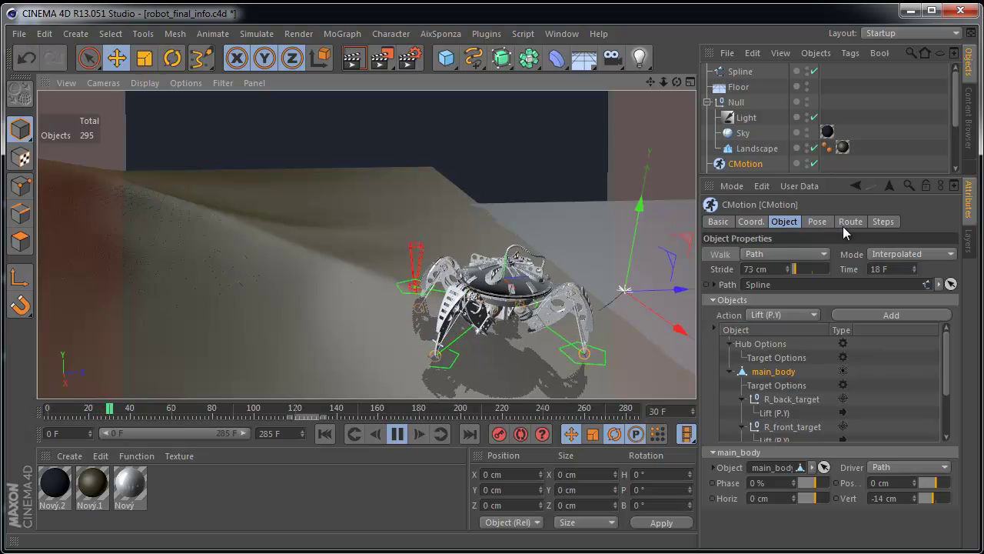
Enable Align Hubs in CMotion's surface route settings so the robot's body follows the terrain.
{"action": "left_click", "coordinate": [847, 224]}
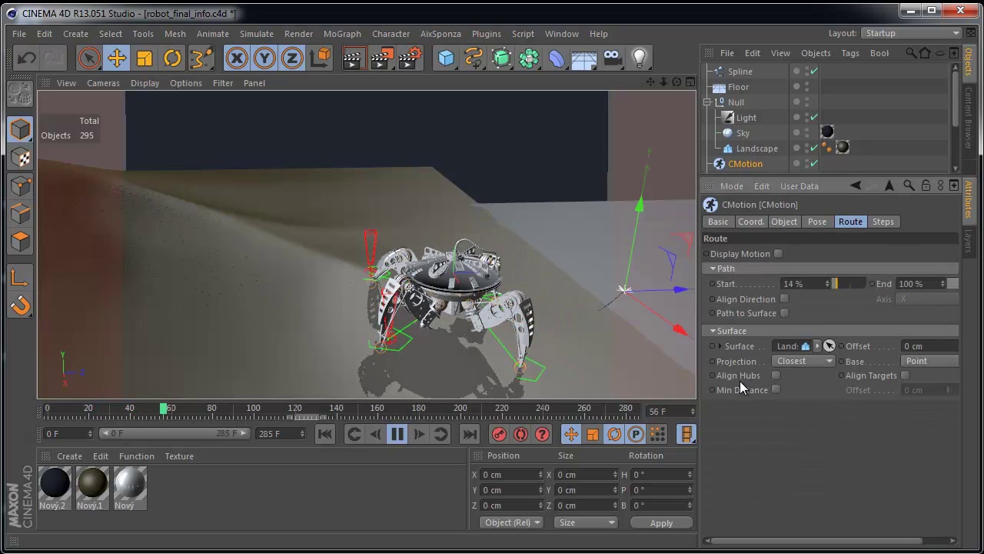
{"action": "left_click", "coordinate": [775, 375]}
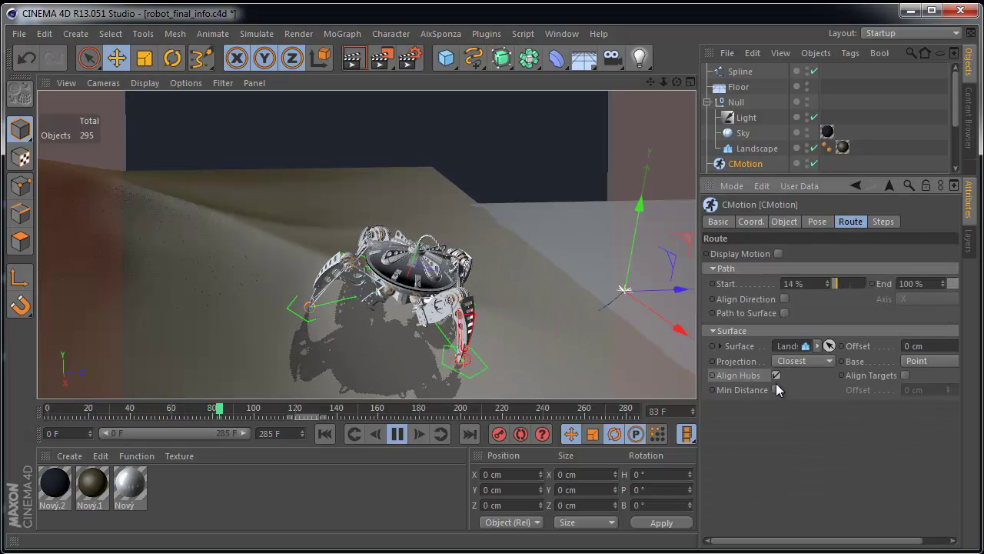
{"action": "left_click_drag", "start_coordinate": [353, 317], "coordinate": [598, 329], "text": "alt"}
{"action": "left_click_drag", "start_coordinate": [554, 284], "coordinate": [525, 292], "text": "alt"}
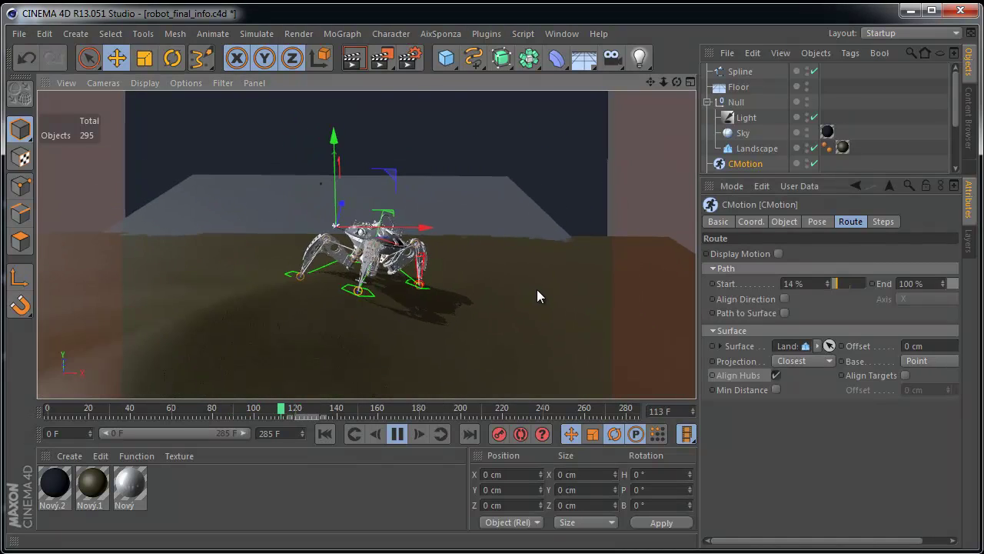
Reposition the landscape under the robot's path to about X -818 cm, Z -2157 cm, using the top and perspective views.
{"action": "key", "text": "F2"}
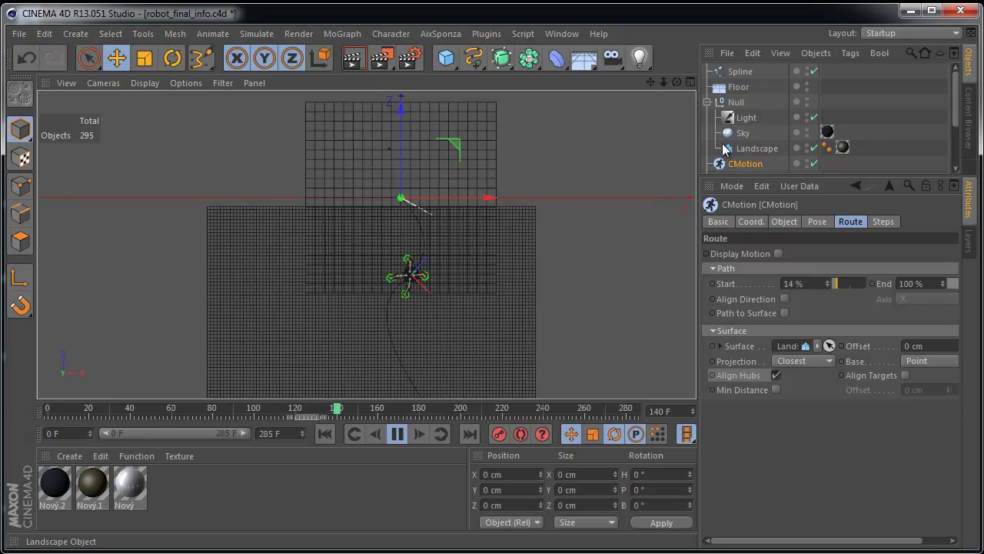
{"action": "left_click", "coordinate": [738, 147]}
{"action": "left_click_drag", "start_coordinate": [536, 315], "coordinate": [491, 298]}
{"action": "key", "text": "F1"}
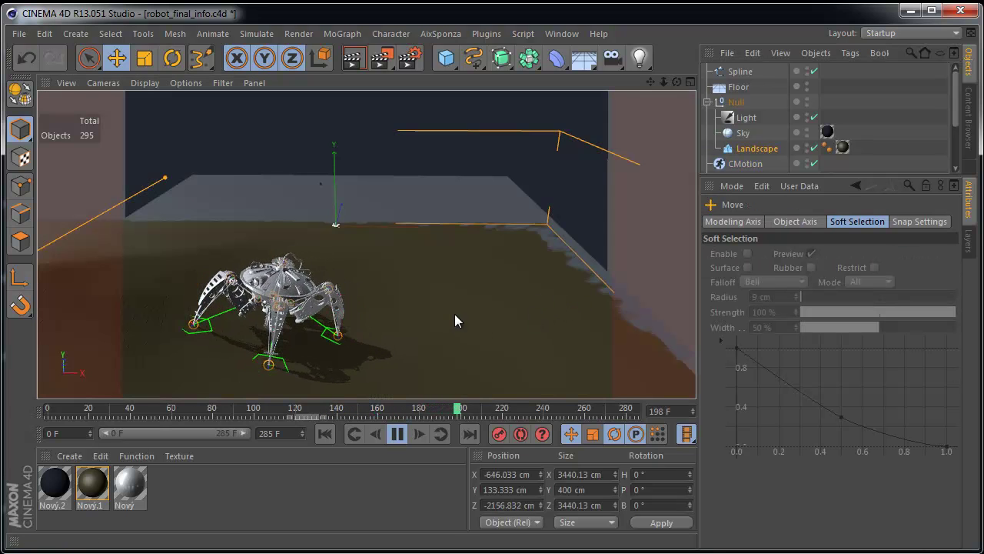
{"action": "left_click_drag", "start_coordinate": [502, 295], "coordinate": [263, 252], "text": "alt"}
{"action": "left_click_drag", "start_coordinate": [343, 162], "coordinate": [387, 140]}
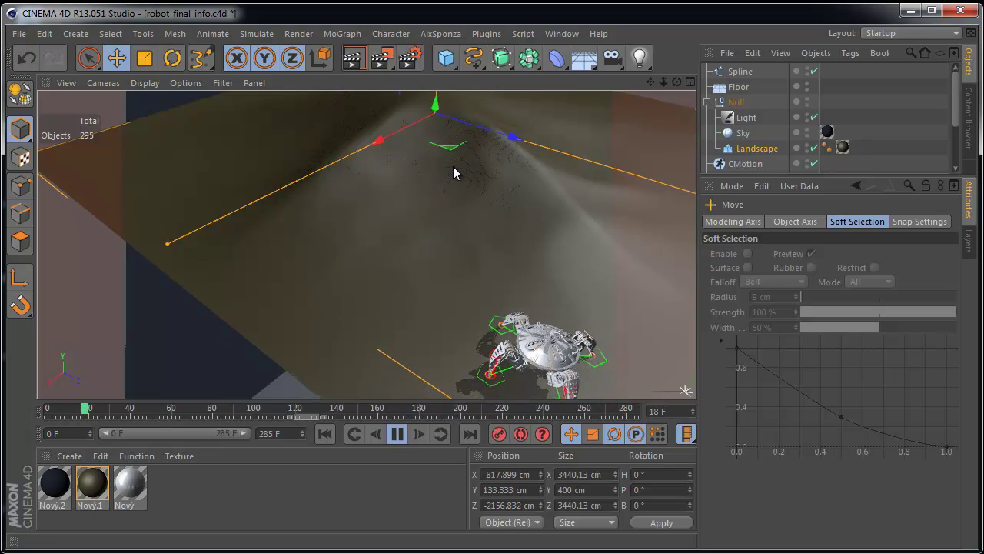
Examine the robot's walk over the terrain from several angles and review CMotion's route, main_body and R_back_target settings.
{"action": "left_click_drag", "start_coordinate": [467, 261], "coordinate": [453, 204], "text": "alt"}
{"action": "right_click_drag", "start_coordinate": [368, 263], "coordinate": [402, 265], "text": "alt"}
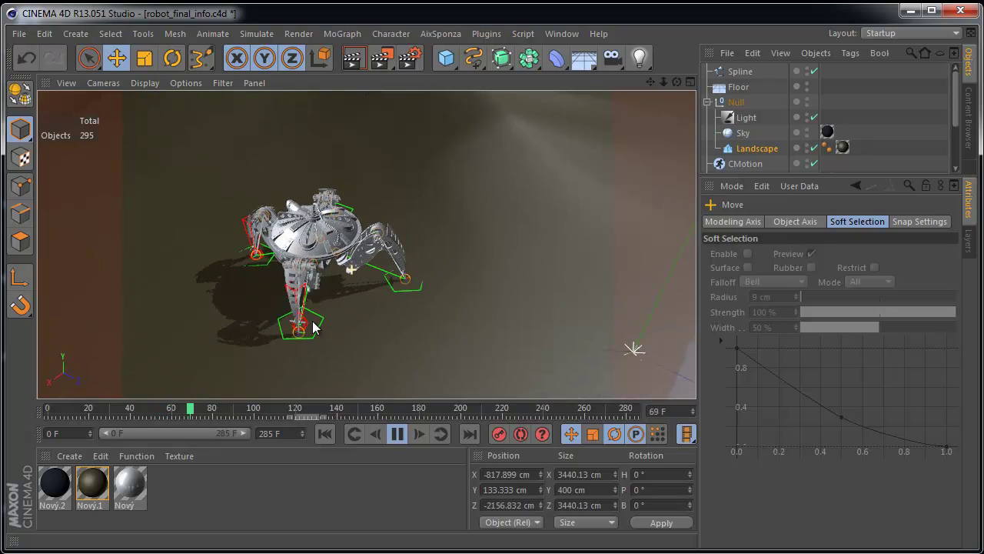
{"action": "left_click_drag", "start_coordinate": [369, 349], "coordinate": [430, 392], "text": "alt"}
{"action": "middle_click_drag", "start_coordinate": [436, 330], "coordinate": [523, 331], "text": "alt"}
{"action": "left_click_drag", "start_coordinate": [523, 337], "coordinate": [554, 323], "text": "alt"}
{"action": "left_click", "coordinate": [744, 163]}
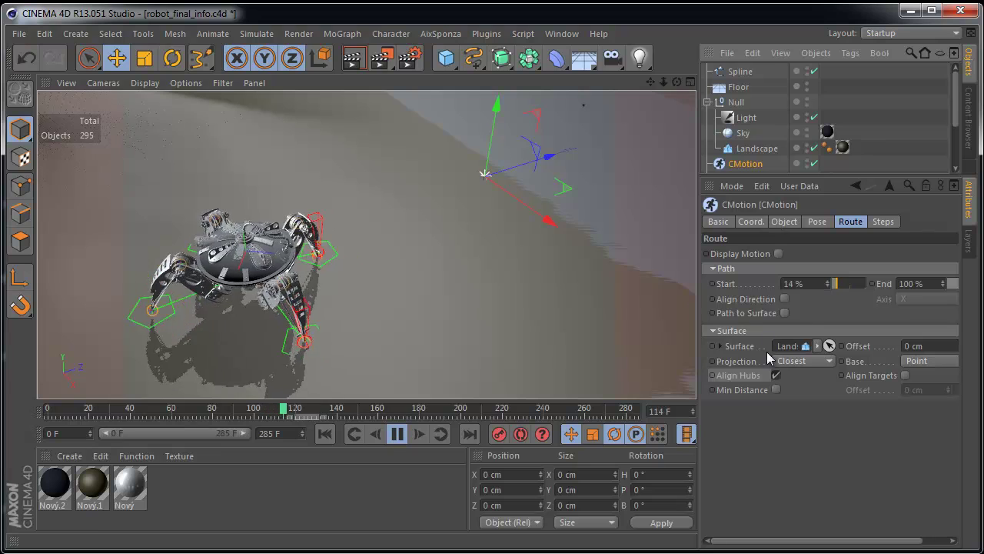
{"action": "left_click_drag", "start_coordinate": [505, 291], "coordinate": [538, 286], "text": "alt"}
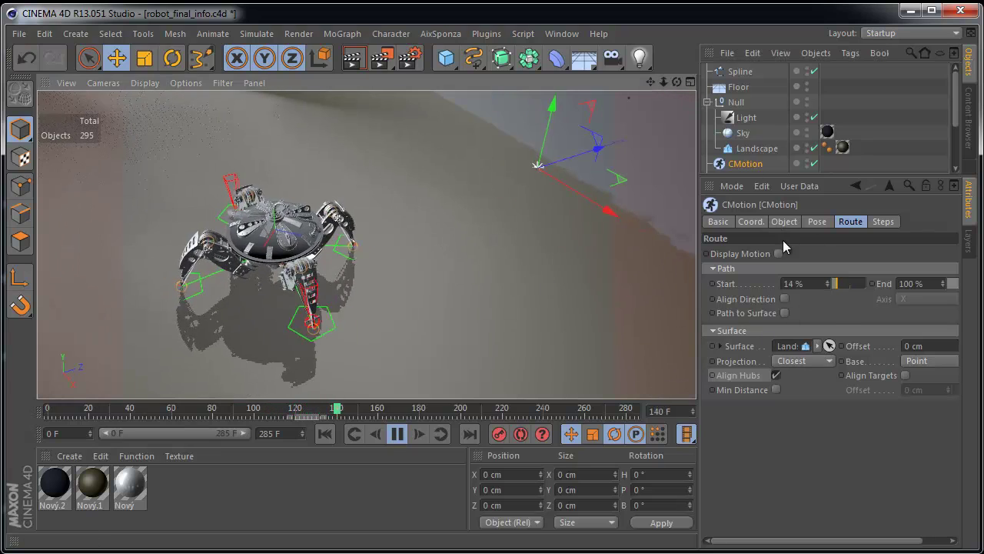
{"action": "left_click", "coordinate": [785, 223]}
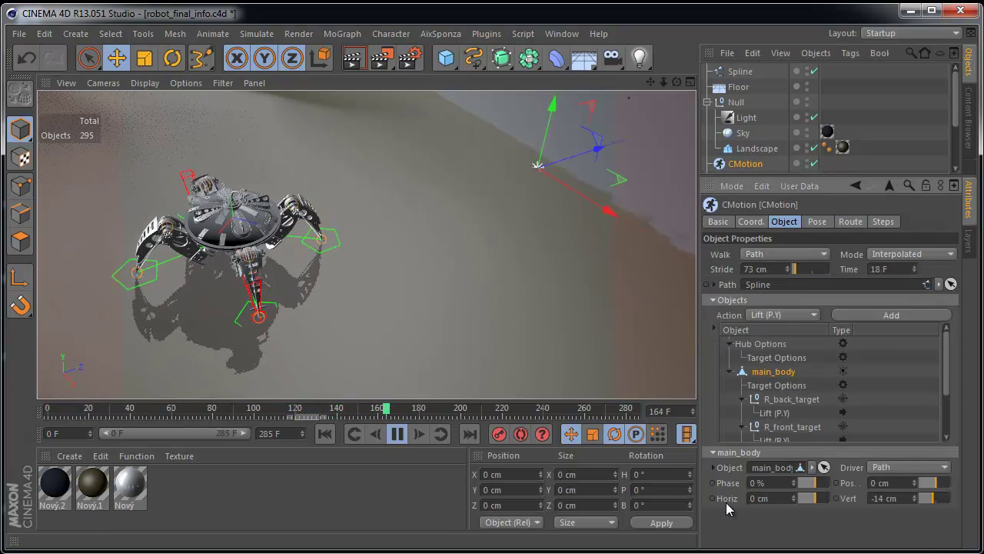
{"action": "scroll", "coordinate": [846, 385], "scroll_direction": "down", "scroll_amount": 1}
{"action": "left_click", "coordinate": [791, 374]}
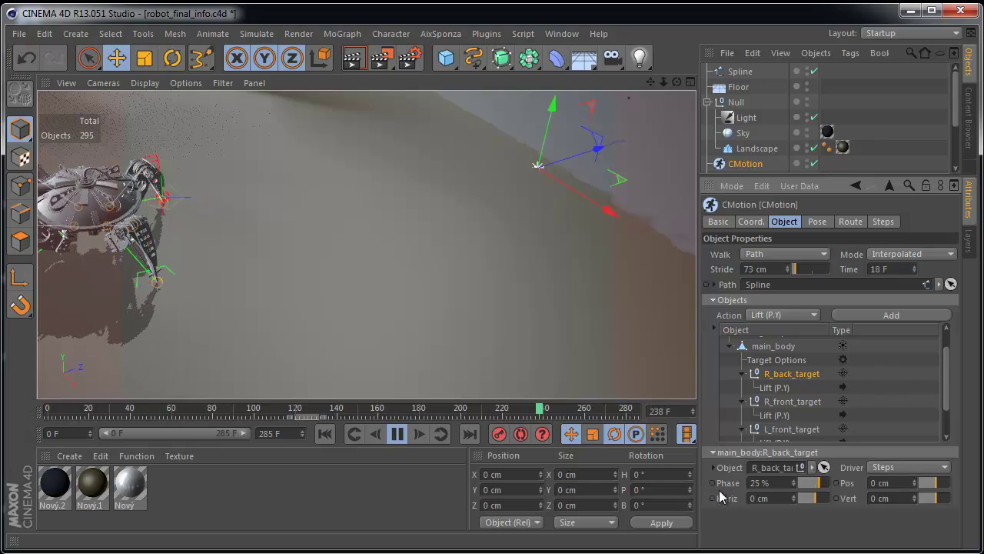
{"action": "left_click_drag", "start_coordinate": [234, 291], "coordinate": [499, 263], "text": "alt"}
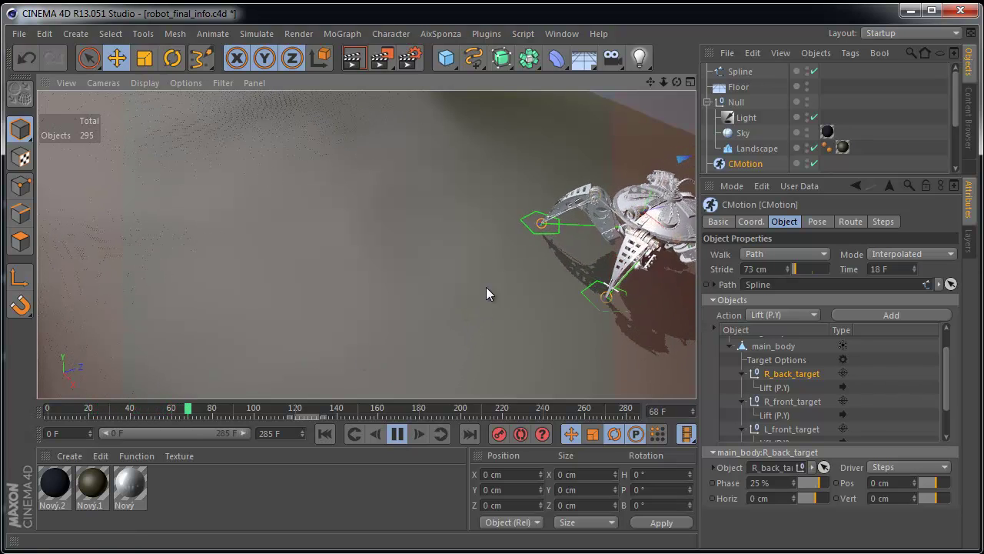
Create CMotion step markers with Generate set to Steps and Steps set to All.
{"action": "left_click", "coordinate": [882, 222]}
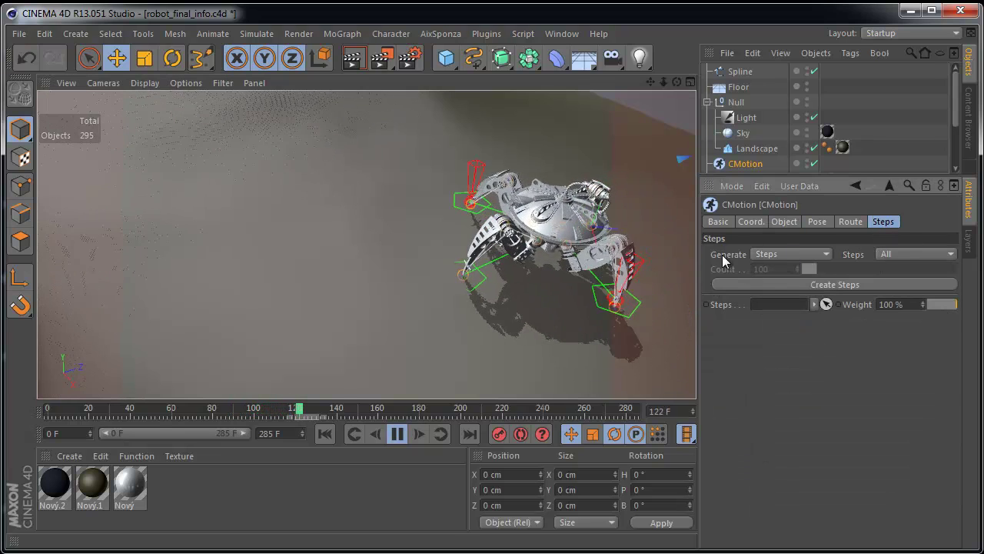
{"action": "left_click", "coordinate": [794, 252]}
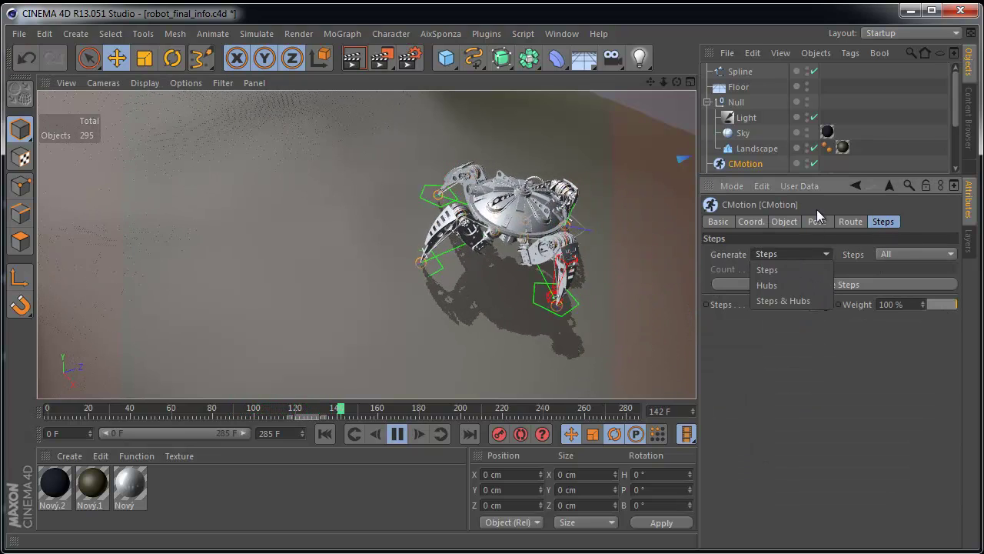
{"action": "left_click", "coordinate": [773, 269]}
{"action": "left_click", "coordinate": [842, 284]}
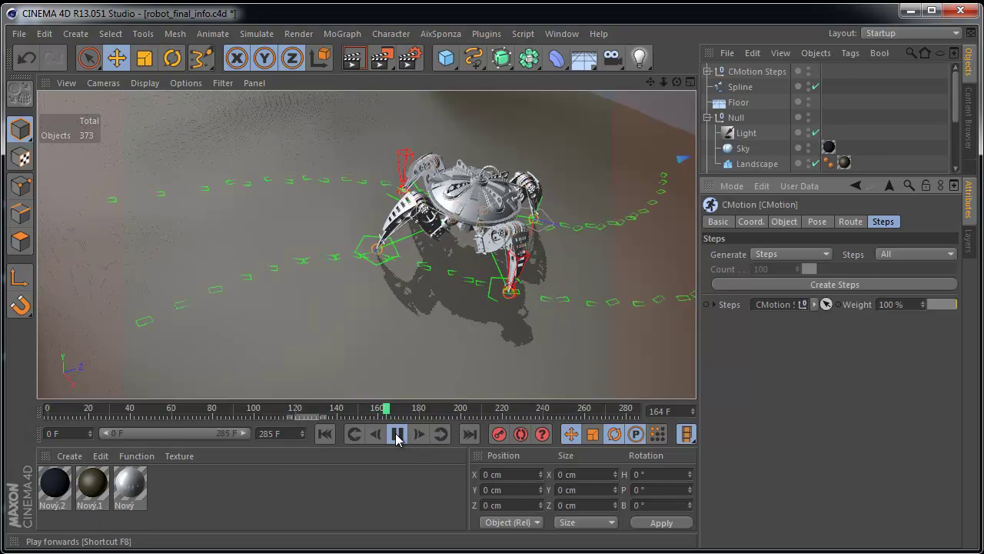
Stop playback, go back to frame 161 and hide the Landscape object in the editor around the robot's feet.
{"action": "left_click", "coordinate": [398, 434]}
{"action": "middle_click_drag", "start_coordinate": [340, 267], "coordinate": [333, 309], "text": "alt"}
{"action": "left_click_drag", "start_coordinate": [334, 310], "coordinate": [364, 329], "text": "alt"}
{"action": "right_click_drag", "start_coordinate": [371, 289], "coordinate": [454, 261], "text": "alt"}
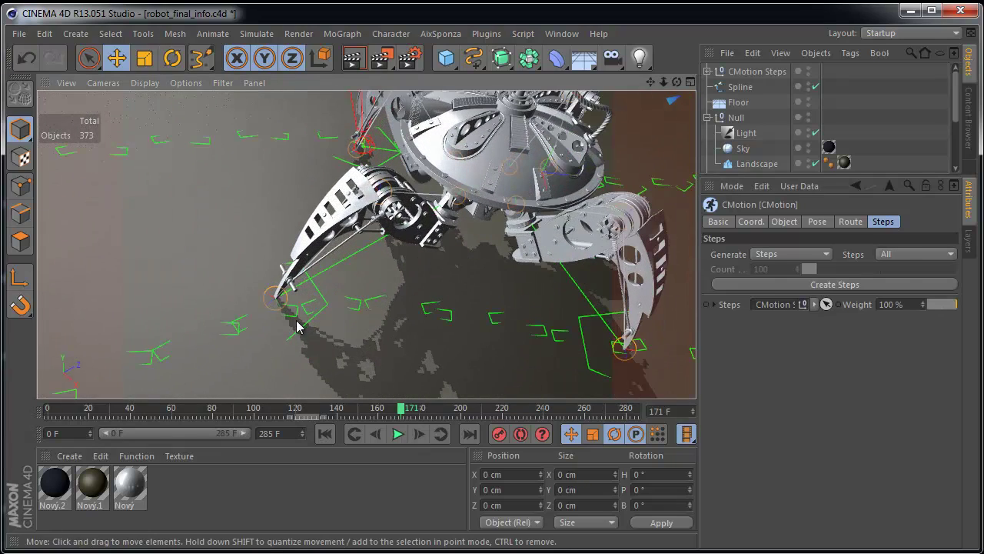
{"action": "left_click", "coordinate": [321, 324]}
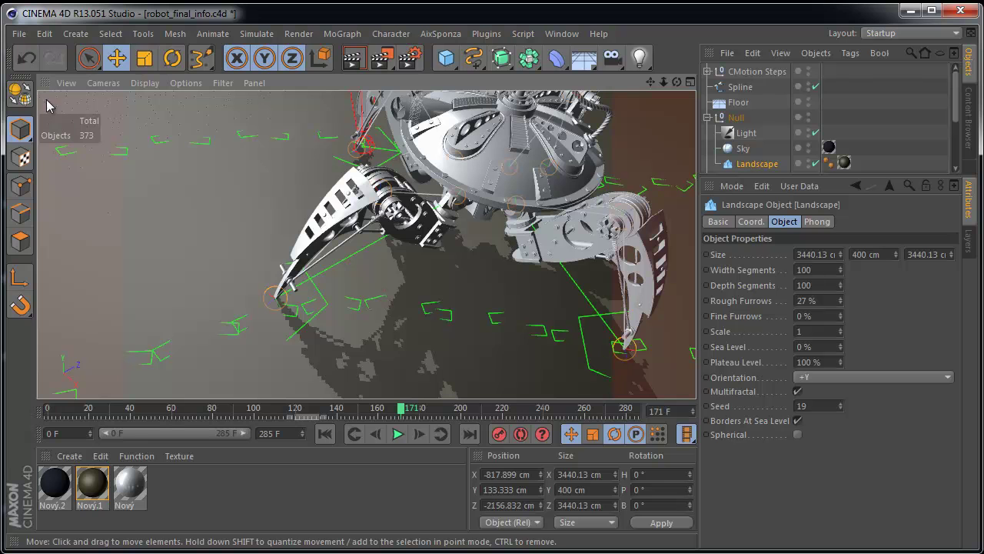
{"action": "left_click", "coordinate": [947, 101]}
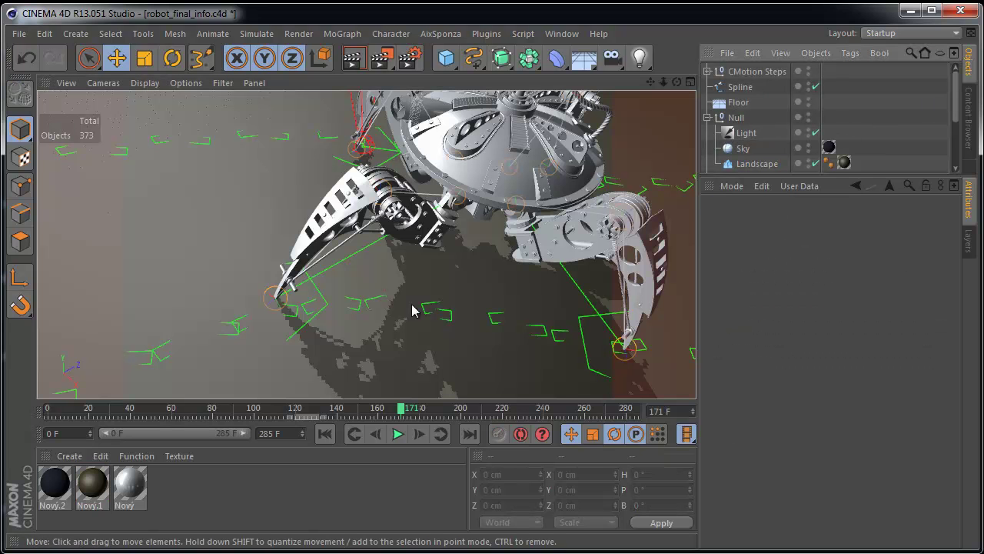
{"action": "left_click_drag", "start_coordinate": [411, 416], "coordinate": [380, 408]}
{"action": "left_click", "coordinate": [808, 161]}
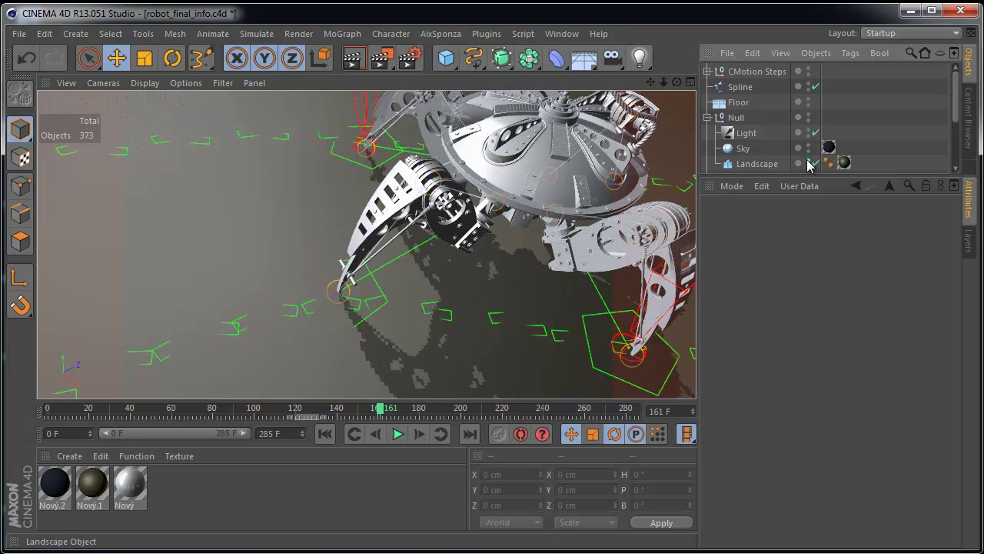
Move the L_front_target step 10 marker to about X 48 cm, Z -1149 cm and scrub the animation to check the foot placement.
{"action": "left_click", "coordinate": [292, 315]}
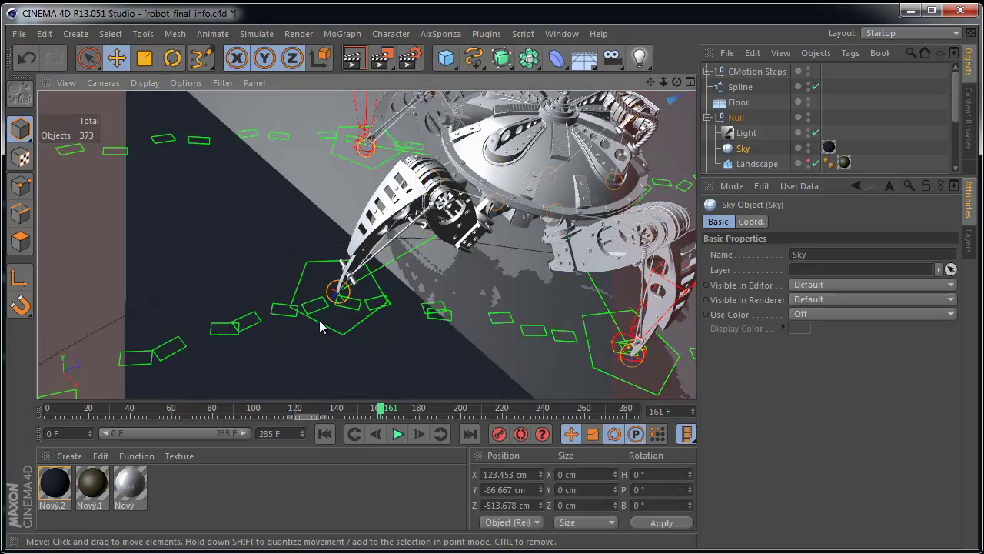
{"action": "left_click", "coordinate": [287, 315]}
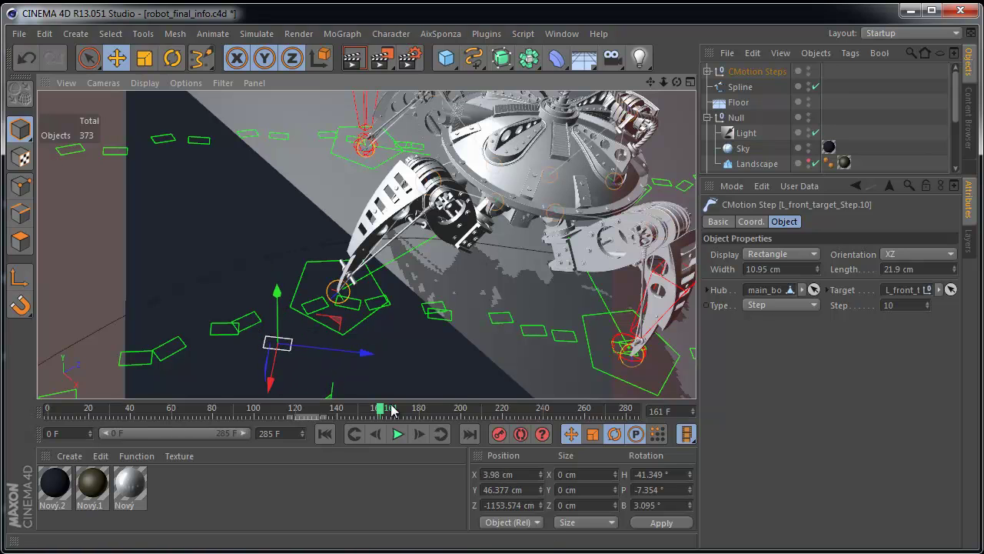
{"action": "left_click_drag", "start_coordinate": [390, 411], "coordinate": [370, 408]}
{"action": "left_click_drag", "start_coordinate": [367, 353], "coordinate": [397, 359]}
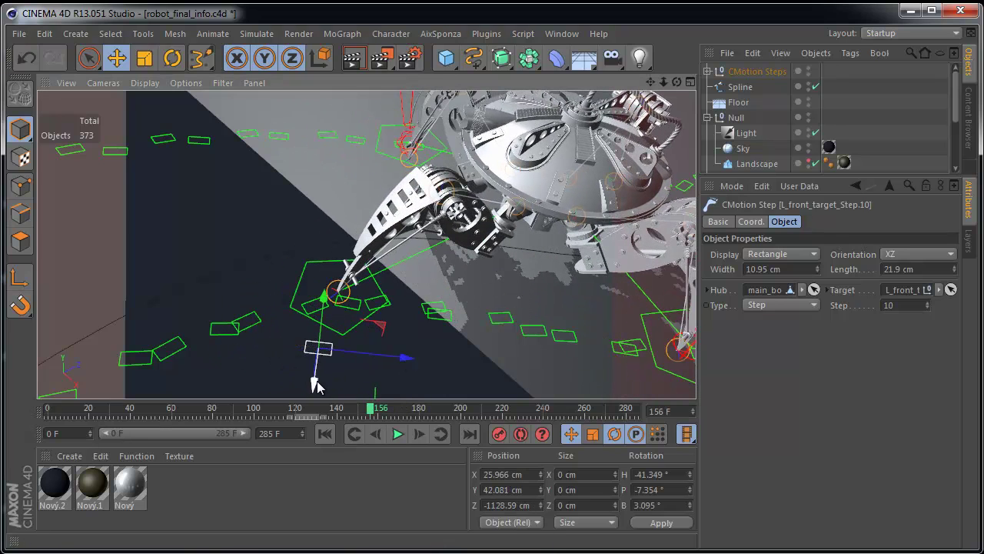
{"action": "left_click_drag", "start_coordinate": [368, 413], "coordinate": [73, 391]}
{"action": "left_click_drag", "start_coordinate": [182, 392], "coordinate": [444, 403]}
{"action": "right_click_drag", "start_coordinate": [489, 236], "coordinate": [415, 306], "text": "alt"}
{"action": "left_click_drag", "start_coordinate": [366, 245], "coordinate": [398, 300], "text": "alt"}
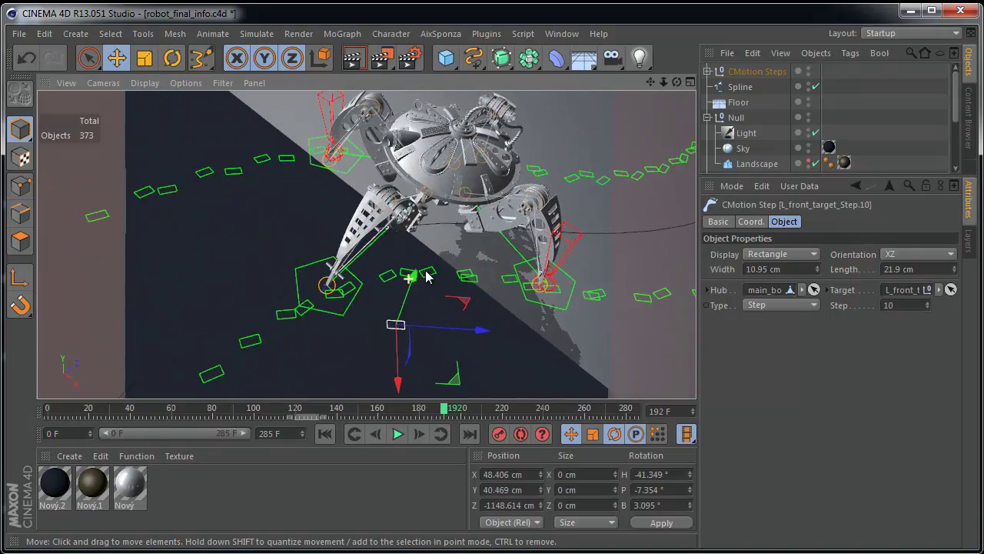